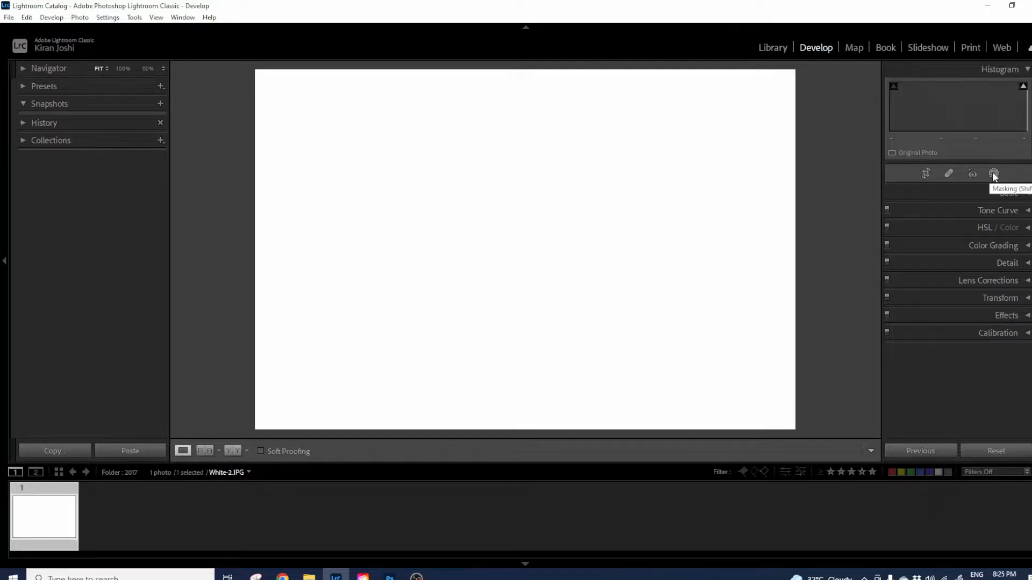
Add a new Brush mask to White-2.JPG from the Masking panel's Add New Mask list.
left_click(995, 172)
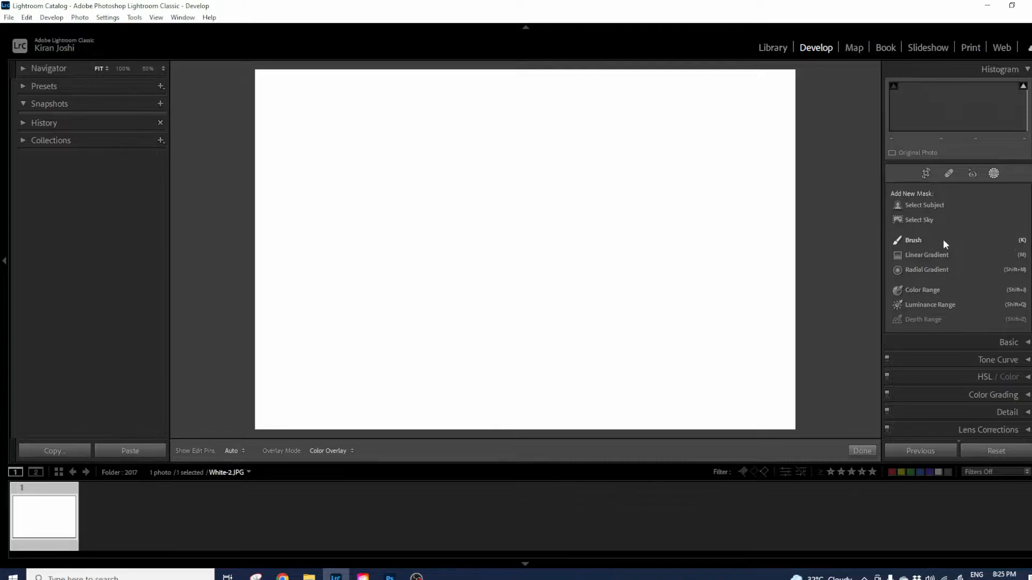
left_click(909, 240)
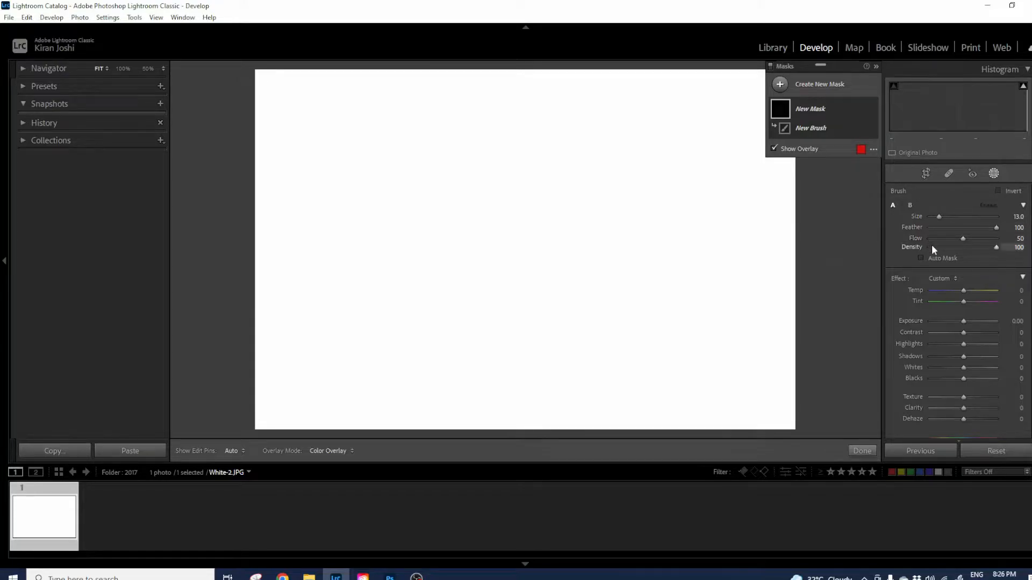
Switch to brush B and back to brush A, then set its Size to 22.0.
left_click(910, 206)
key("slash")
scroll(821, 222, "up", 3)
scroll(827, 226, "up", 3)
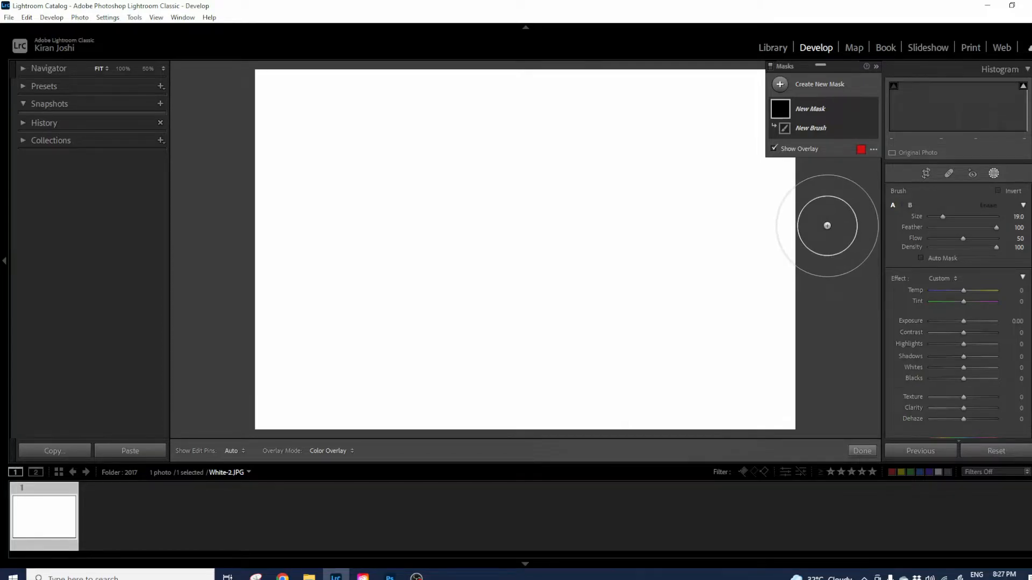
scroll(827, 225, "down", 2)
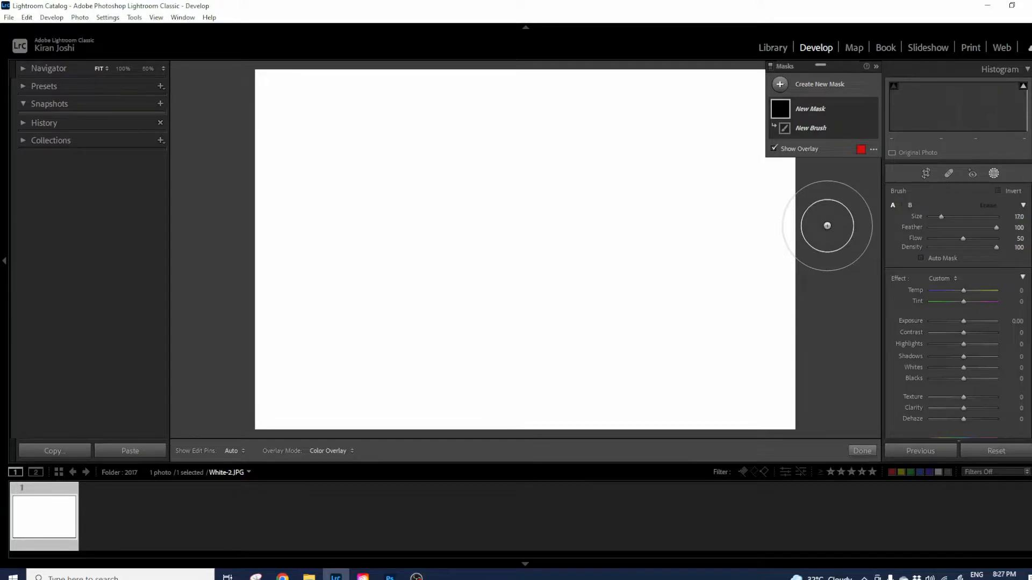
scroll(827, 226, "down", 5)
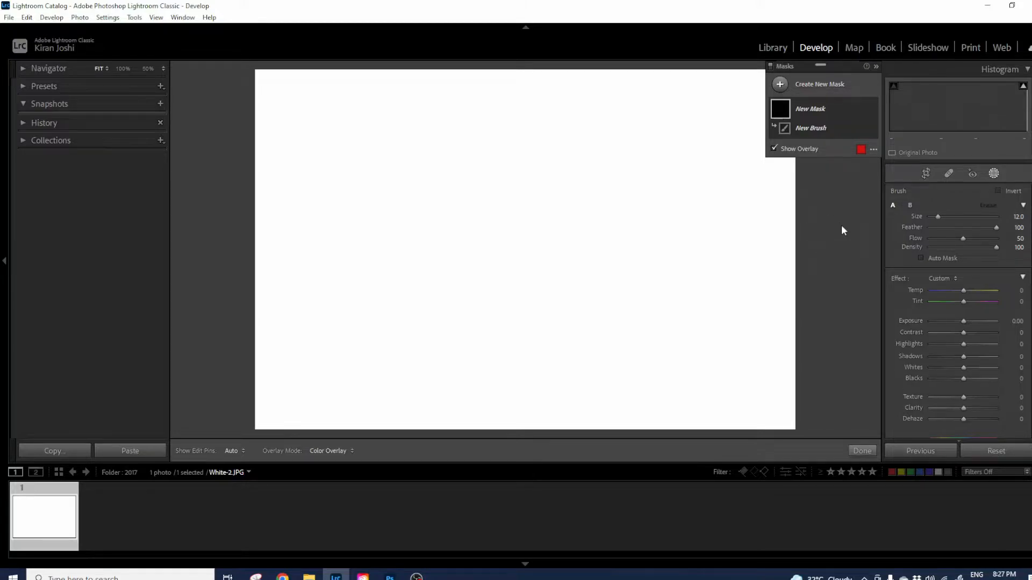
scroll(810, 214, "up", 4)
scroll(810, 215, "up", 7)
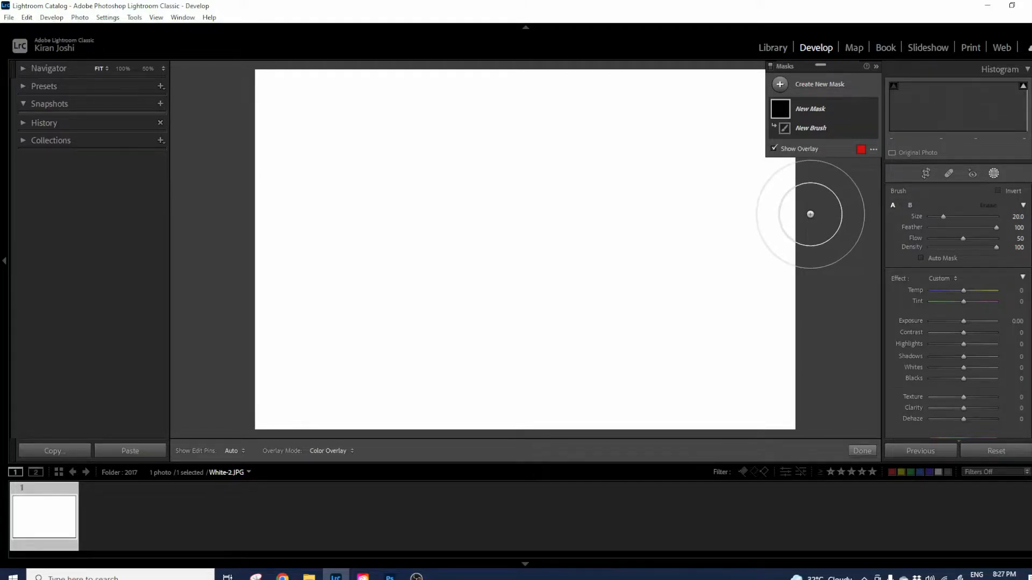
scroll(810, 215, "down", 1)
scroll(810, 217, "down", 3)
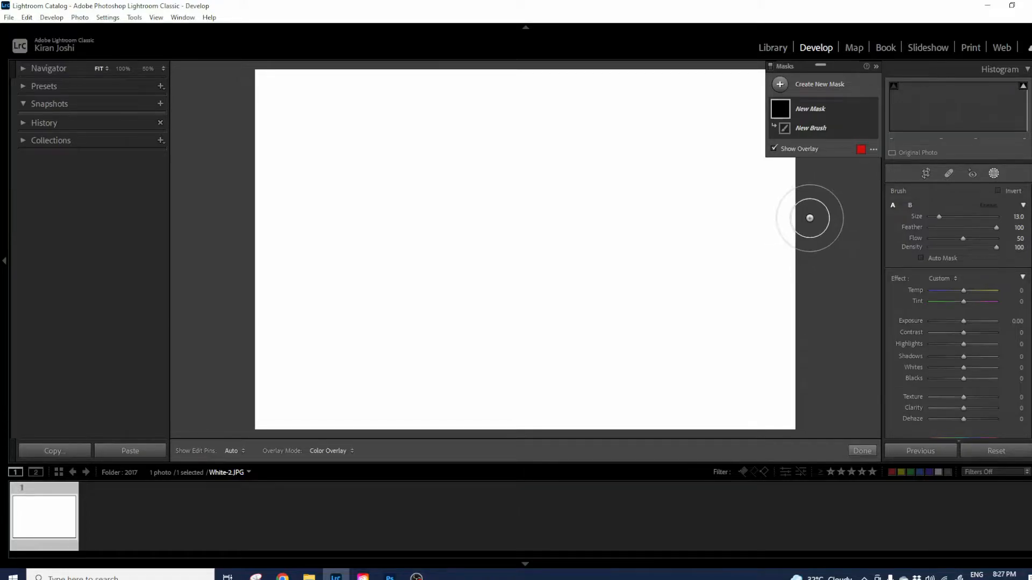
scroll(810, 218, "up", 4)
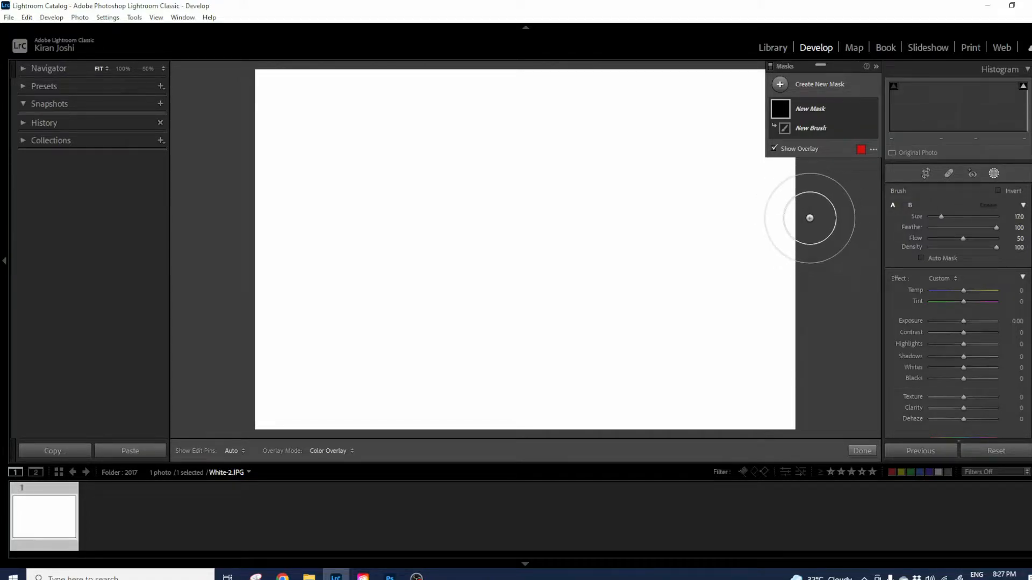
scroll(810, 217, "up", 1)
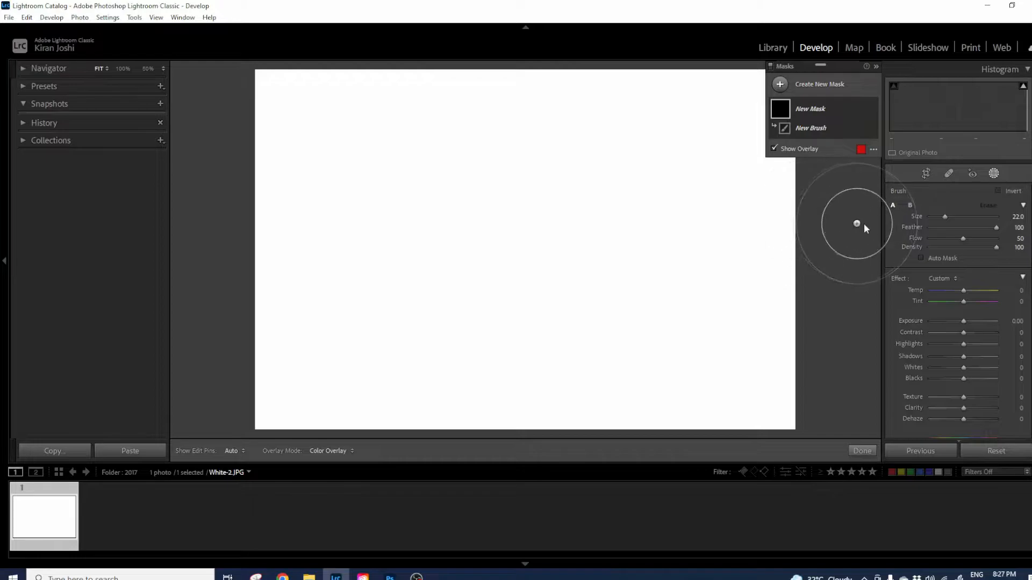
Set Exposure -4.00, Flow 100 and Size 18, then paint a dark stroke across the upper photo.
left_click_drag(945, 217, 941, 228)
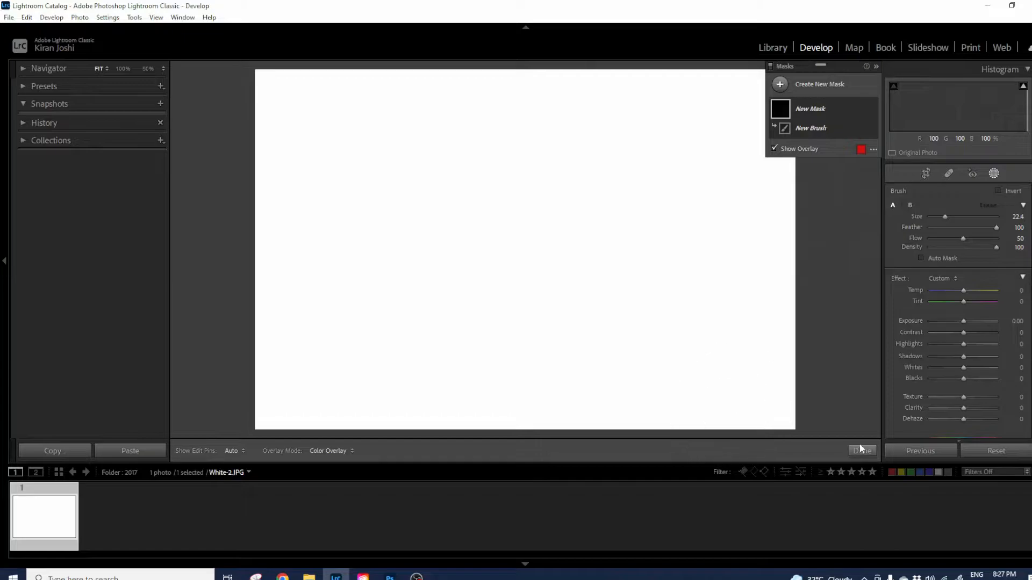
left_click_drag(962, 320, 908, 317)
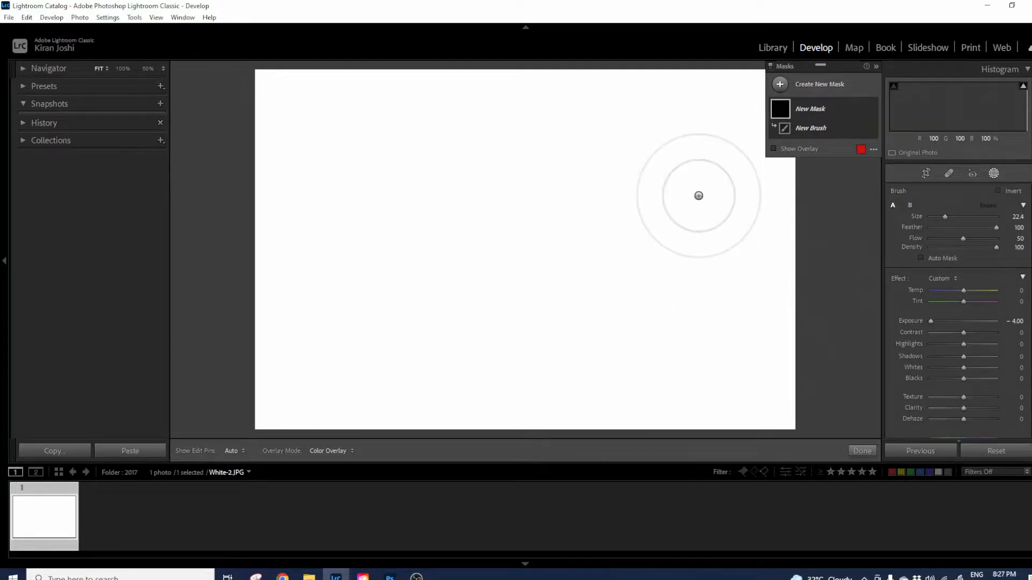
left_click_drag(964, 239, 995, 240)
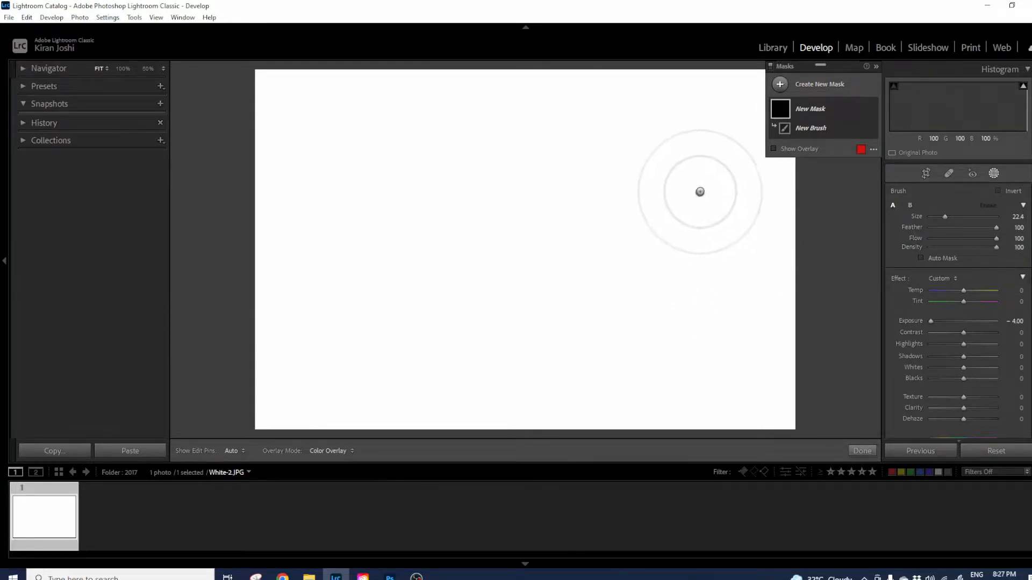
scroll(679, 170, "down", 3)
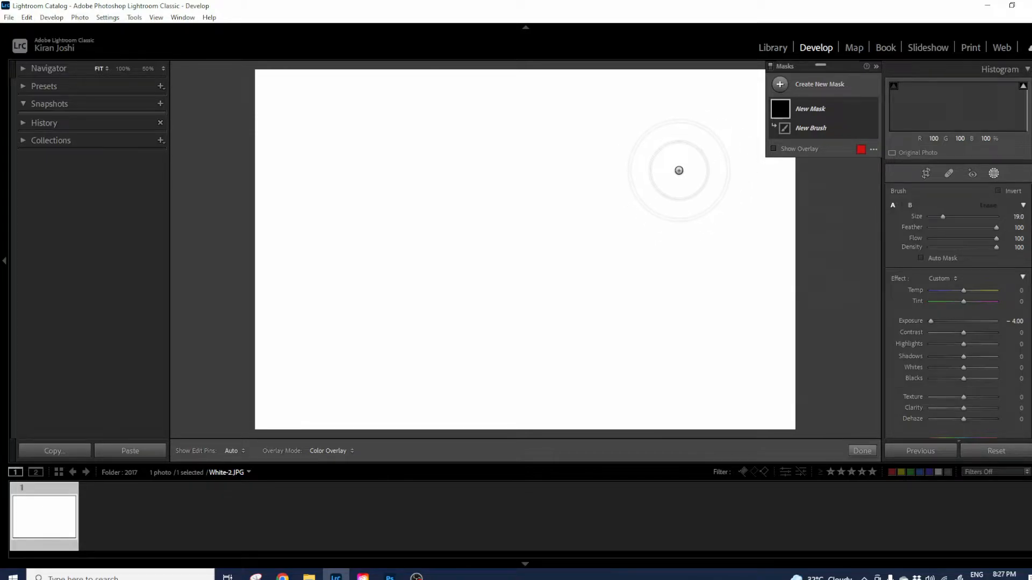
left_click_drag(690, 160, 541, 168)
left_click_drag(501, 165, 483, 162)
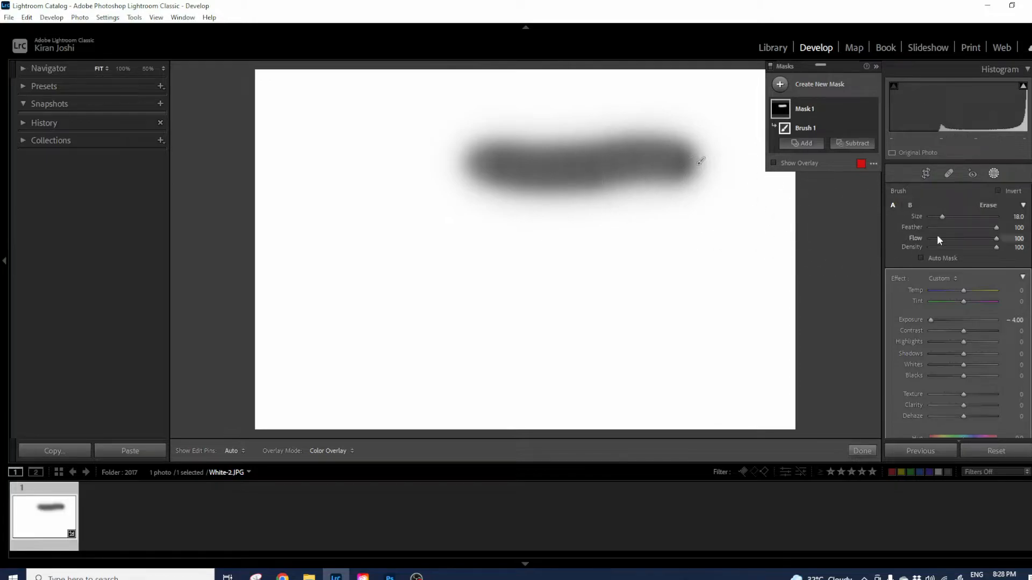
Lower the brush Feather from 100 to 0 for a hard edge.
left_click_drag(995, 226, 924, 228)
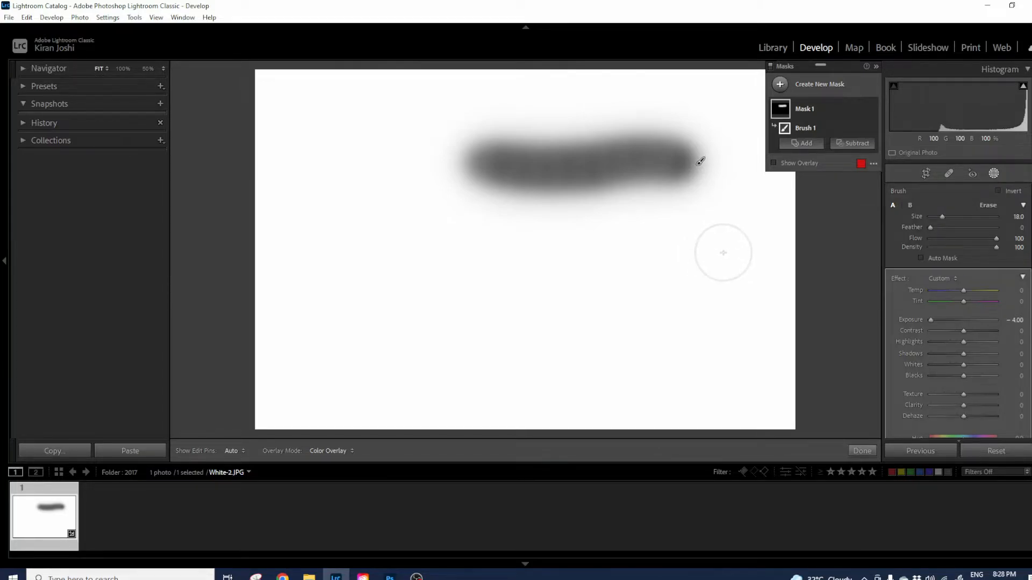
Paint a hard-edged dark stroke below the first with pins hidden, then return Feather to 100.
key("h")
left_click_drag(711, 253, 539, 263)
key("h")
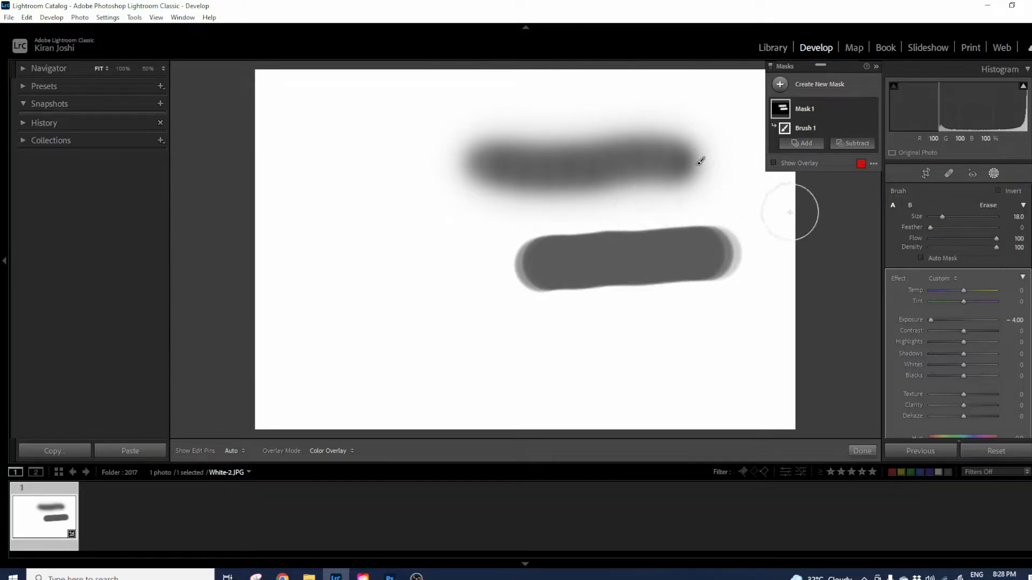
left_click_drag(931, 227, 1003, 234)
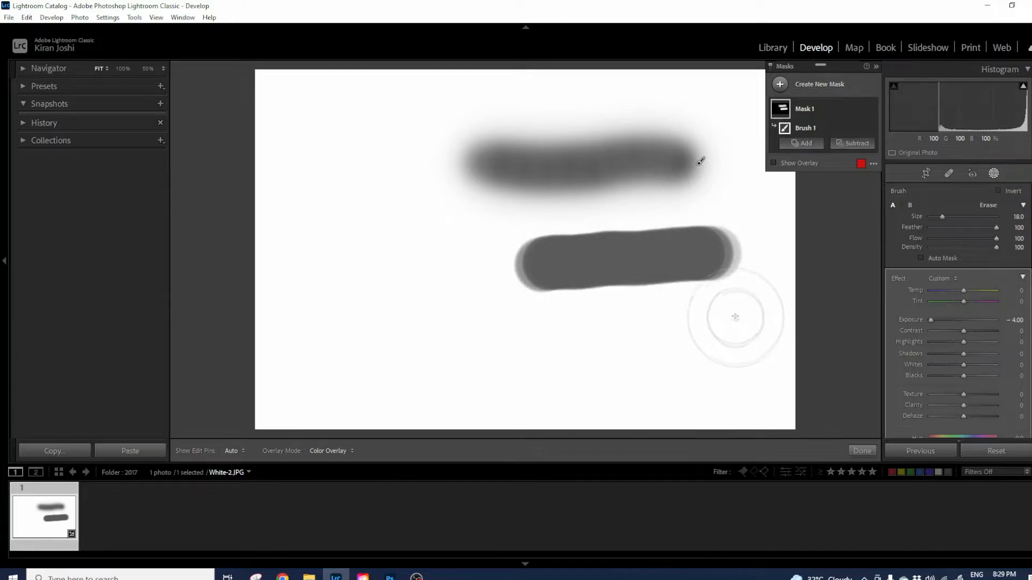
Paint a soft dark stroke near the photo's bottom and lower brush Flow to 47.
mouse_move(738, 325)
left_mouse_down()
mouse_move(443, 344)
mouse_move(687, 335)
left_mouse_up()
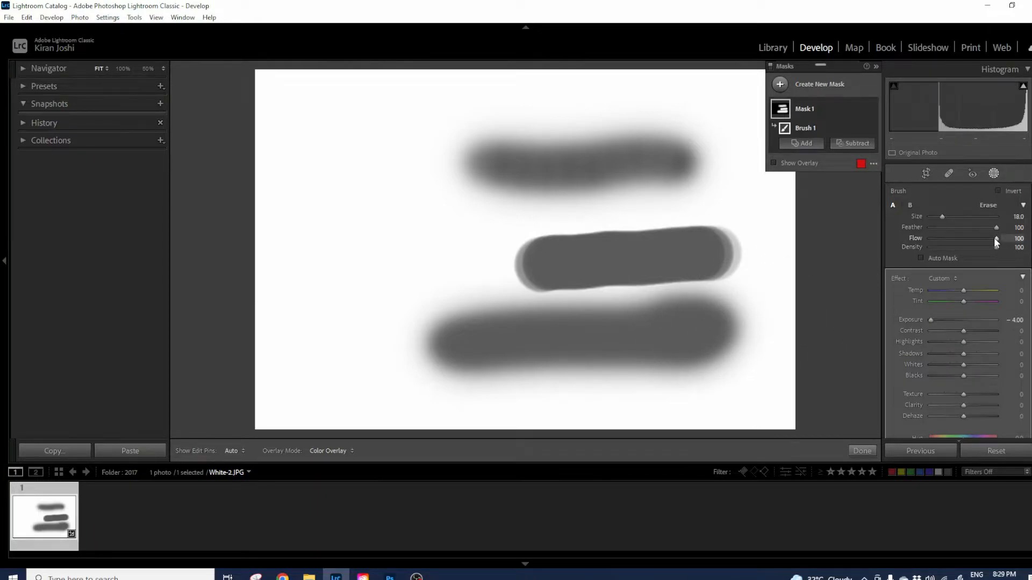
left_click_drag(971, 238, 961, 240)
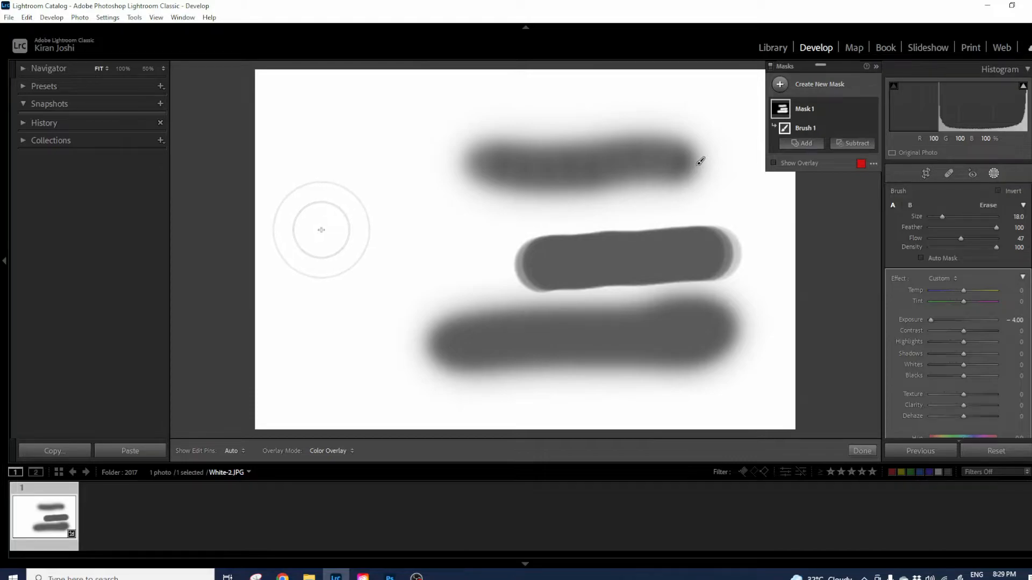
Build up a faint grey stroke on the left side at low flow, then raise Flow back to 100.
mouse_move(334, 230)
left_mouse_down()
mouse_move(359, 228)
mouse_move(320, 230)
mouse_move(424, 222)
mouse_move(325, 231)
mouse_move(356, 221)
mouse_move(337, 228)
mouse_move(452, 232)
mouse_move(322, 235)
mouse_move(407, 231)
mouse_move(349, 228)
left_mouse_up()
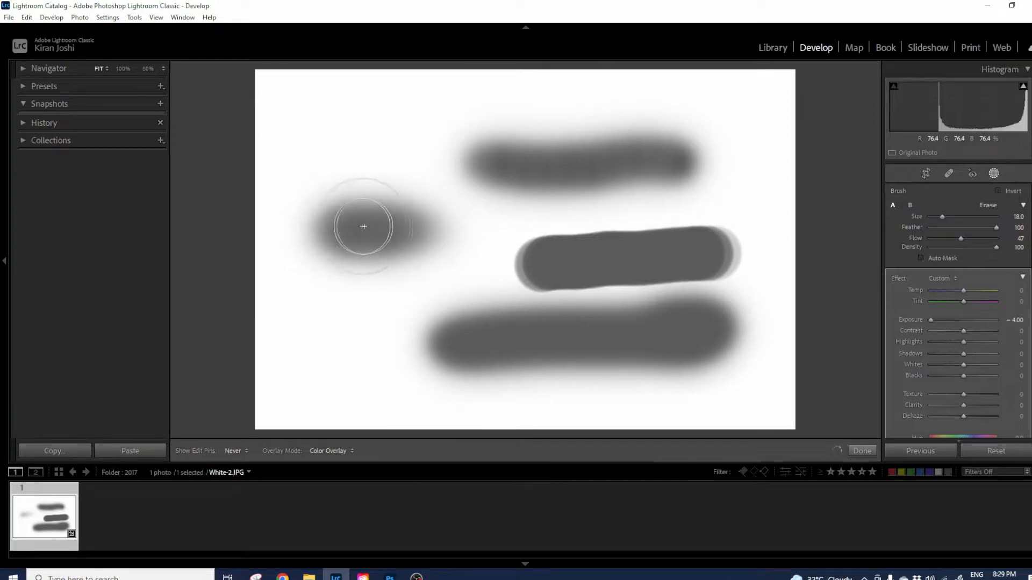
left_click_drag(391, 234, 391, 231)
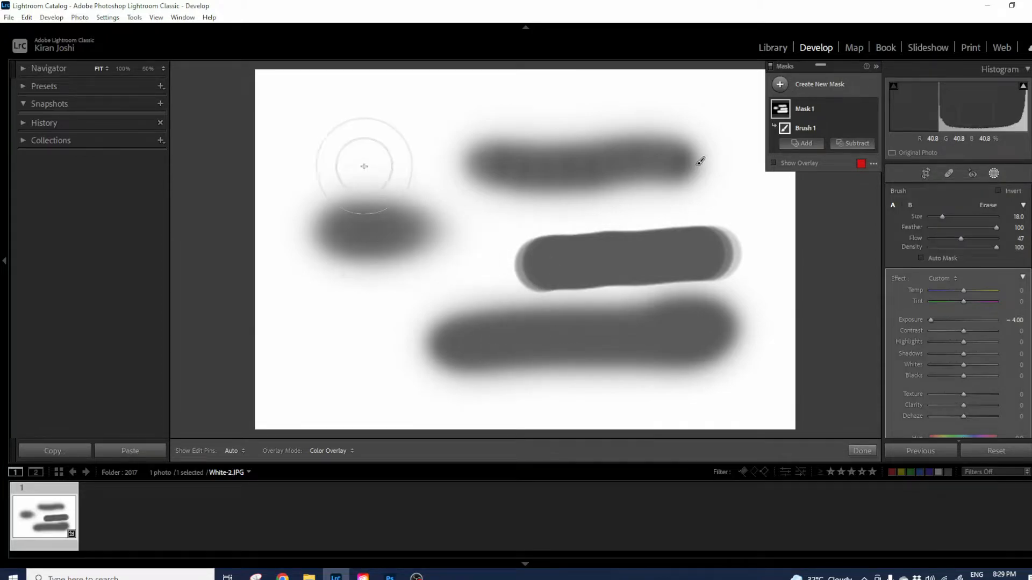
key("h")
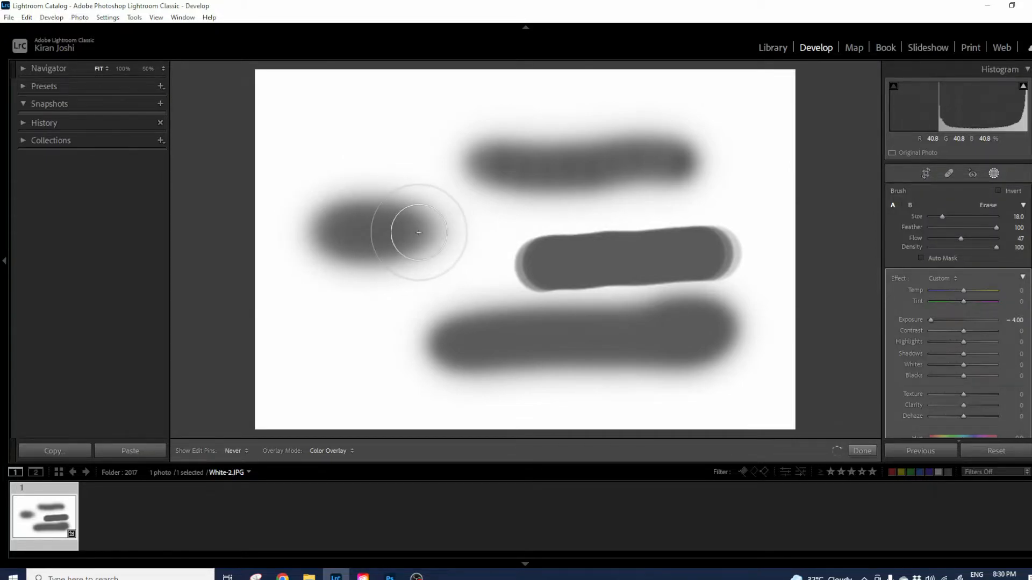
mouse_move(460, 228)
left_mouse_down()
mouse_move(334, 230)
mouse_move(598, 233)
mouse_move(449, 230)
left_mouse_up()
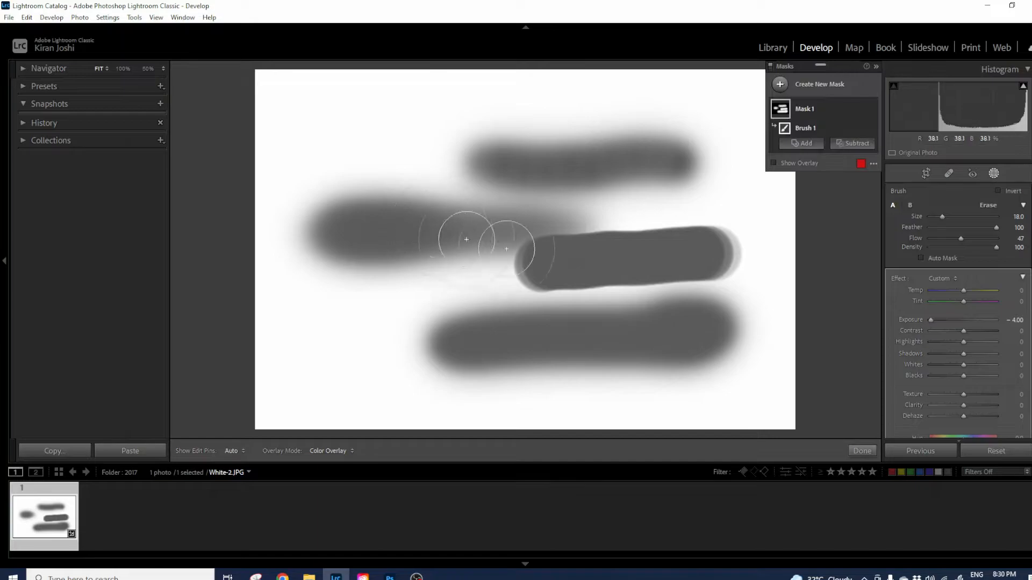
left_click_drag(961, 239, 976, 240)
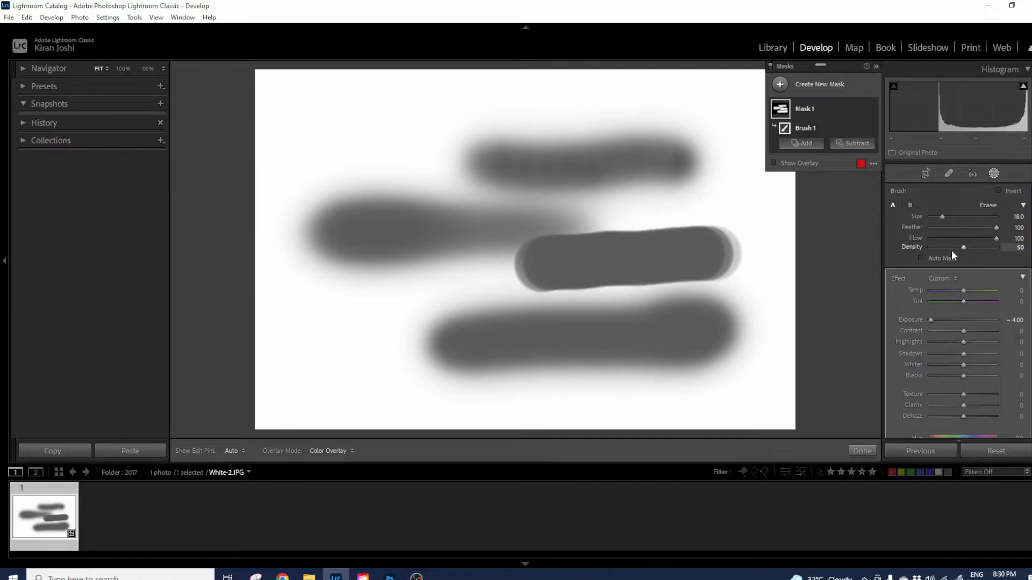
Paint a pale grey round blob in the photo's top-left corner at Density 50.
mouse_move(296, 118)
left_mouse_down()
mouse_move(414, 112)
mouse_move(293, 118)
mouse_move(399, 119)
mouse_move(315, 122)
mouse_move(392, 123)
mouse_move(326, 123)
mouse_move(386, 124)
left_mouse_up()
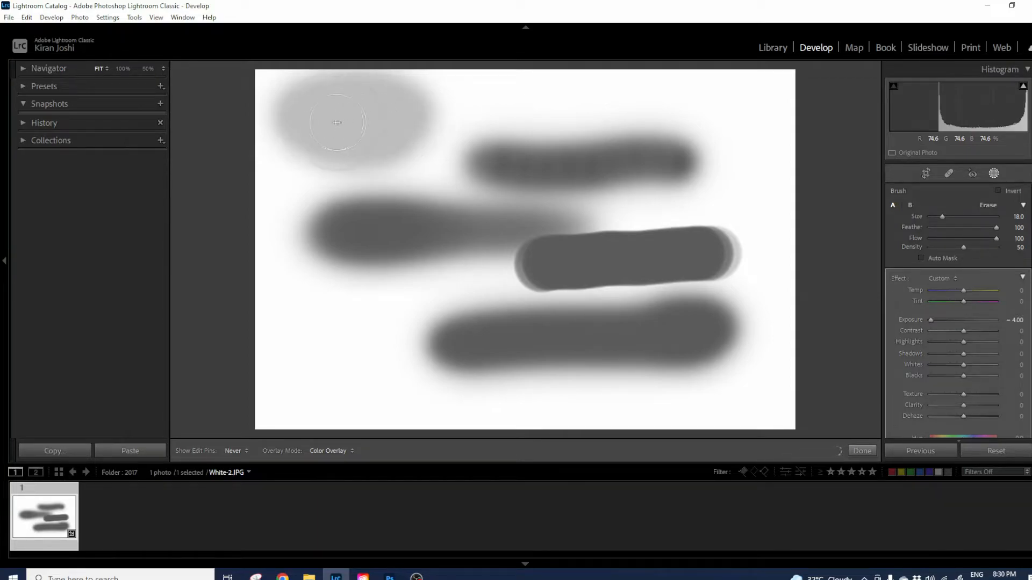
left_click_drag(388, 122, 305, 124)
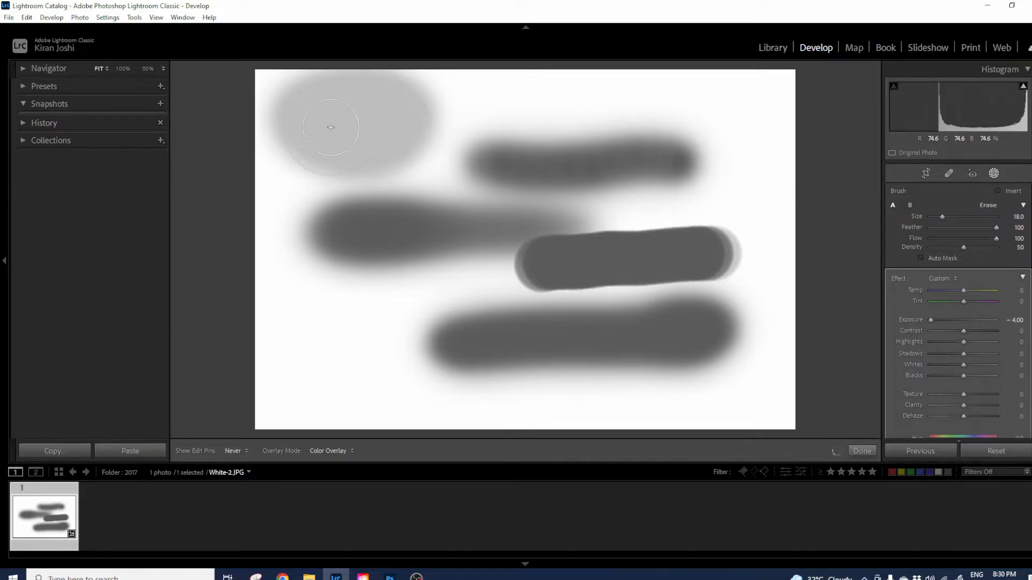
left_click_drag(336, 130, 391, 131)
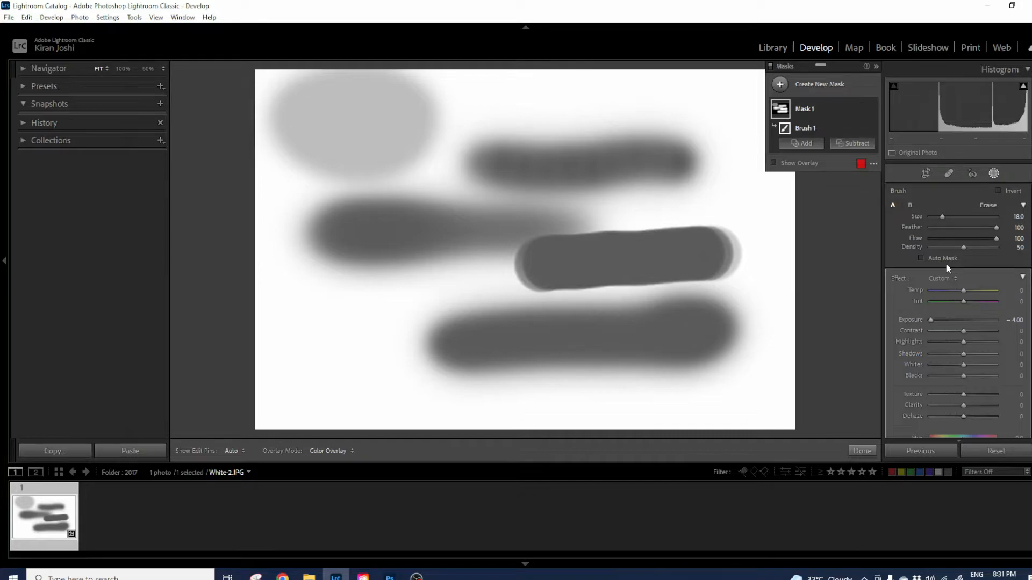
Reset the white photo's brush edits, then open Gray scale-2.png from the 2020-07-04 folder in Develop.
left_click(991, 451)
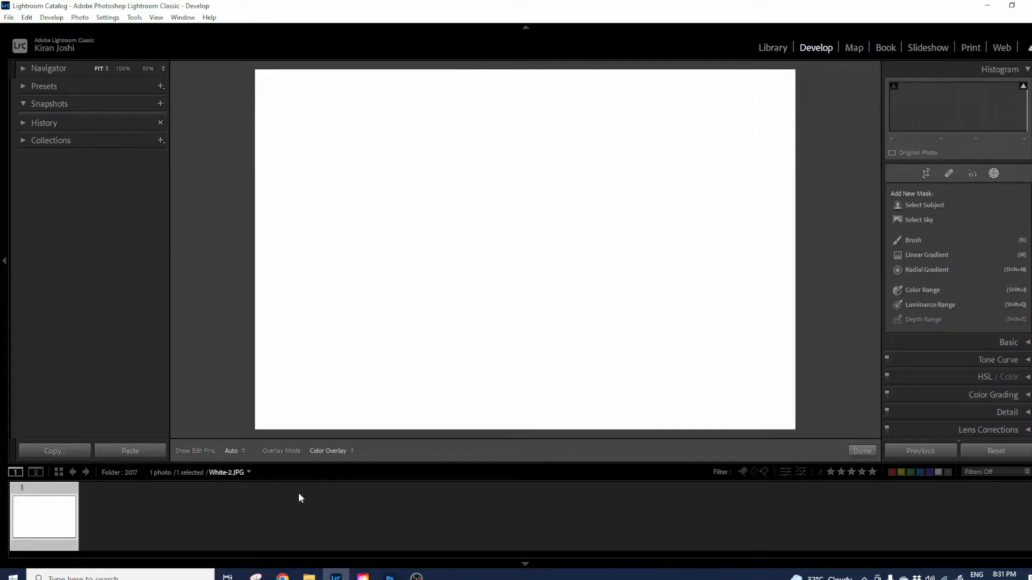
left_click(860, 451)
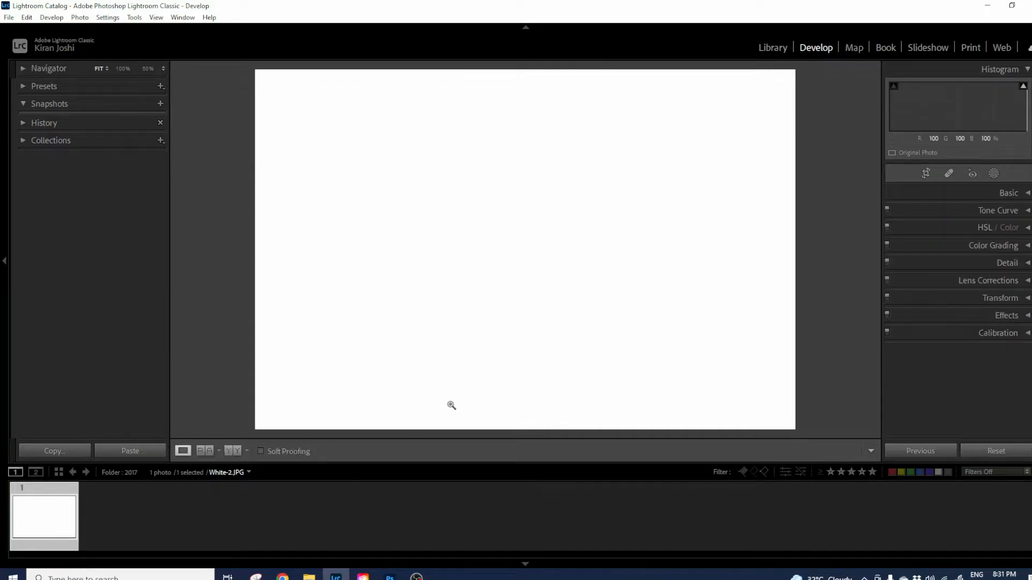
left_click(770, 49)
left_click(78, 319)
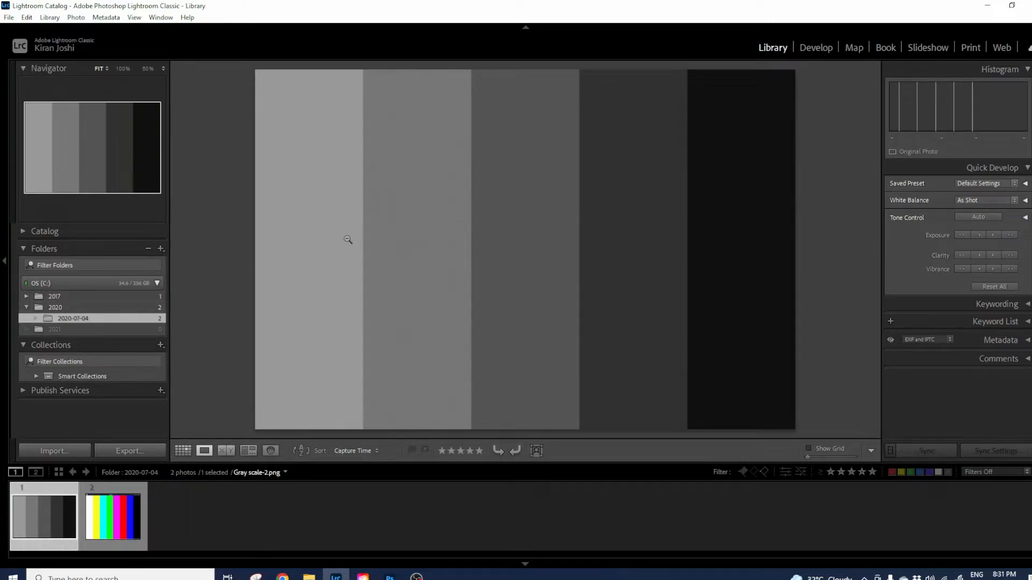
left_click(814, 47)
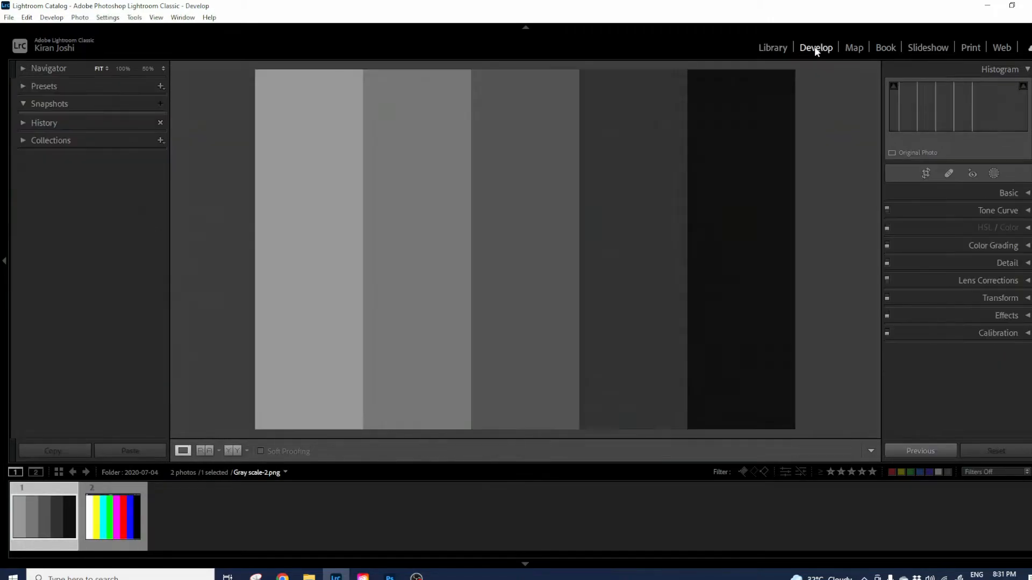
left_click(993, 174)
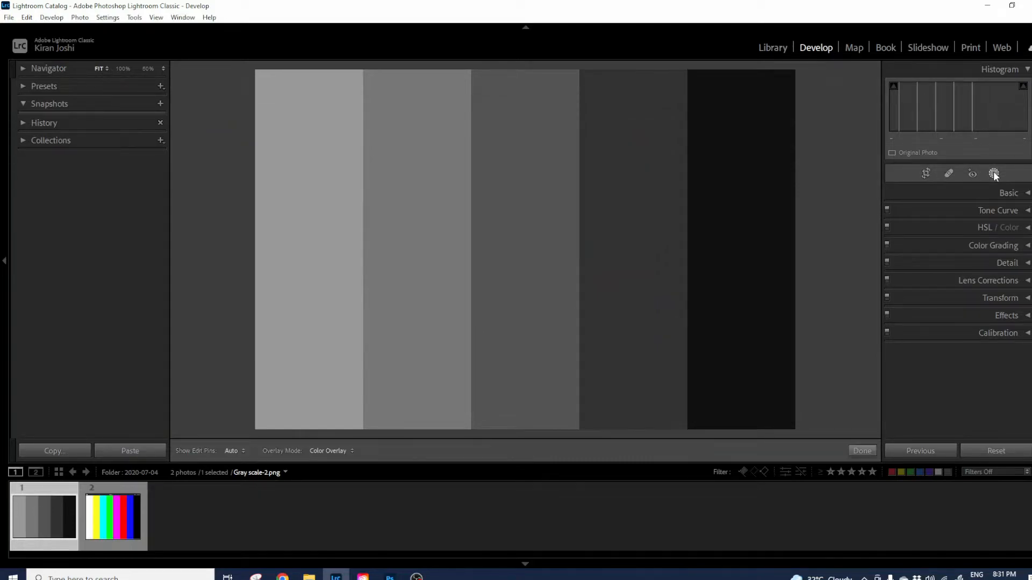
Add a brush mask to Gray scale-2.png with Exposure -4.00, Auto Mask on and Feather 50.
left_click(923, 241)
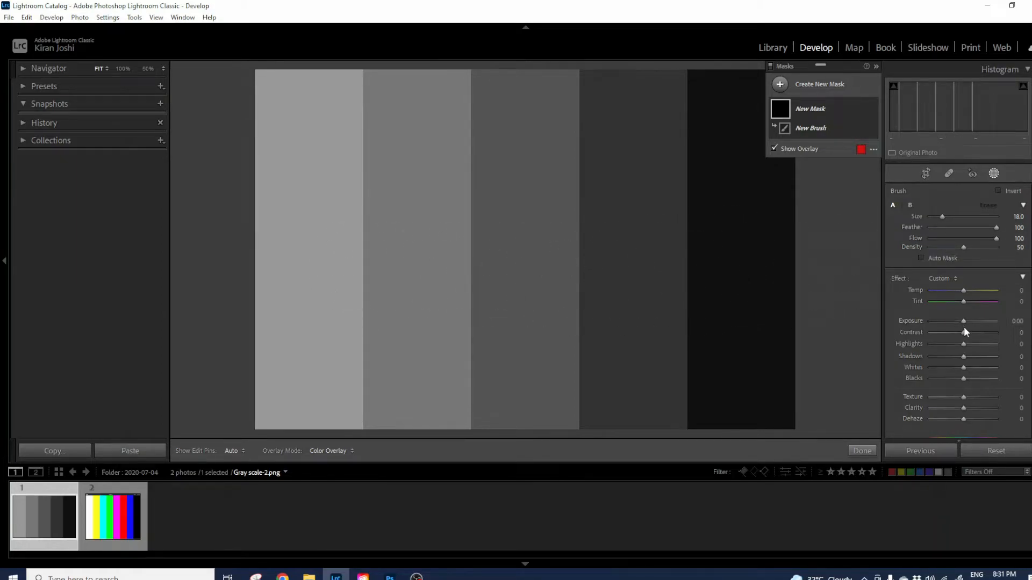
left_click_drag(963, 318, 932, 323)
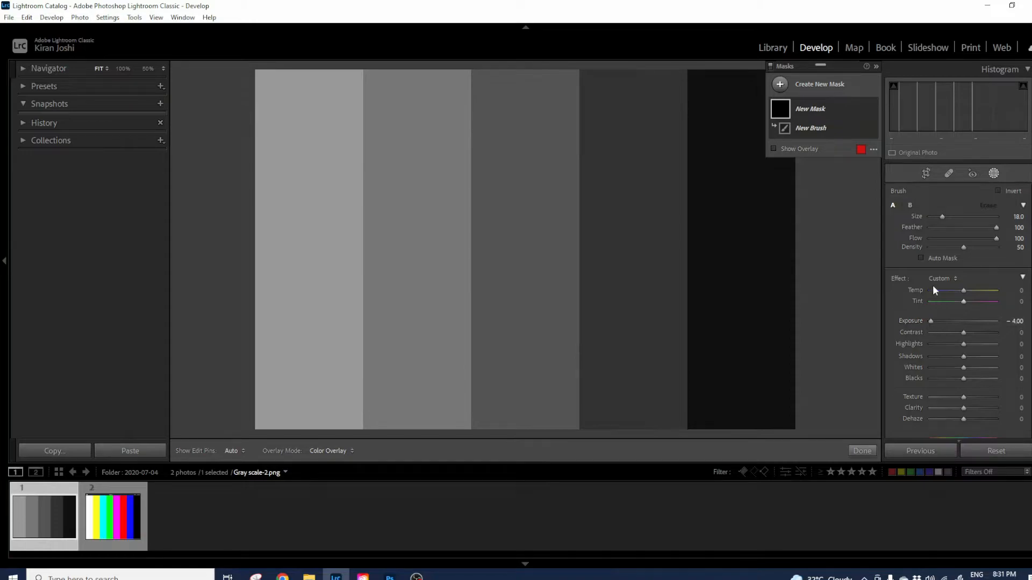
left_click(921, 257)
left_click_drag(995, 226, 963, 228)
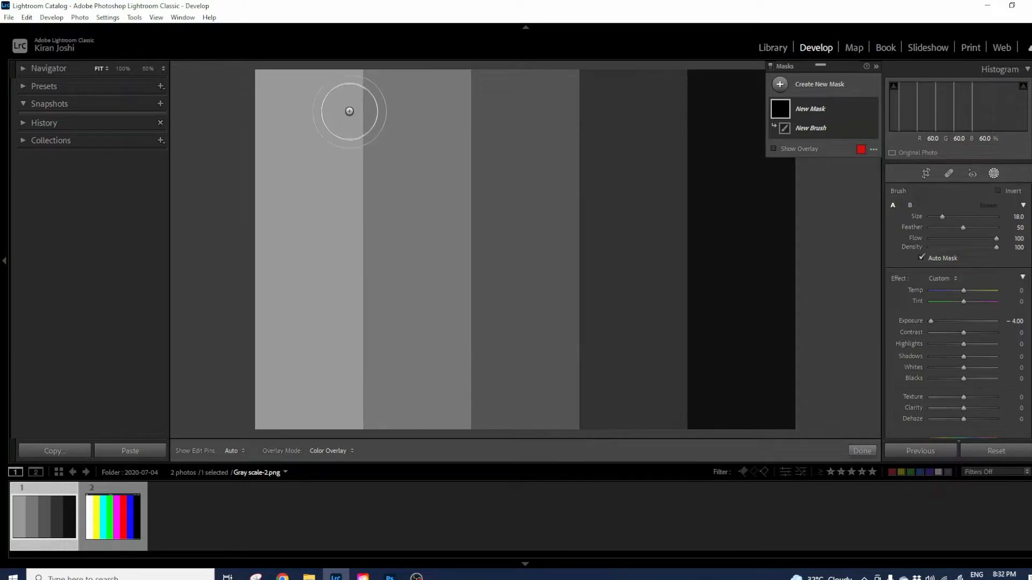
Paint dark exposure strokes down the first, second and fourth grey bars with the Size 18 Auto Mask brush.
mouse_move(346, 86)
left_mouse_down()
mouse_move(347, 419)
mouse_move(340, 373)
mouse_move(352, 302)
mouse_move(338, 80)
mouse_move(387, 231)
mouse_move(371, 166)
mouse_move(380, 330)
left_mouse_up()
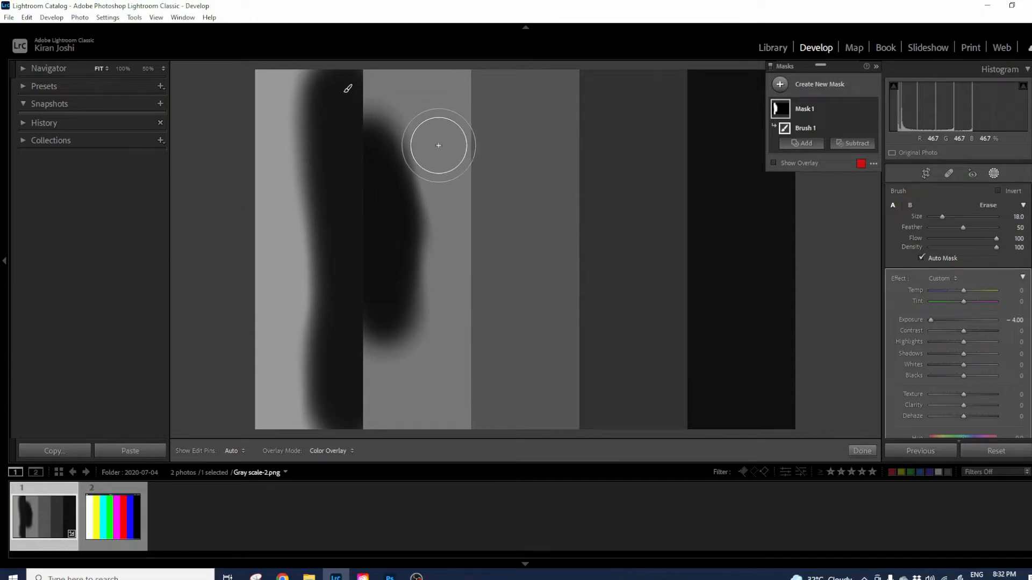
mouse_move(446, 136)
left_mouse_down()
mouse_move(453, 187)
mouse_move(457, 174)
mouse_move(481, 225)
left_mouse_up()
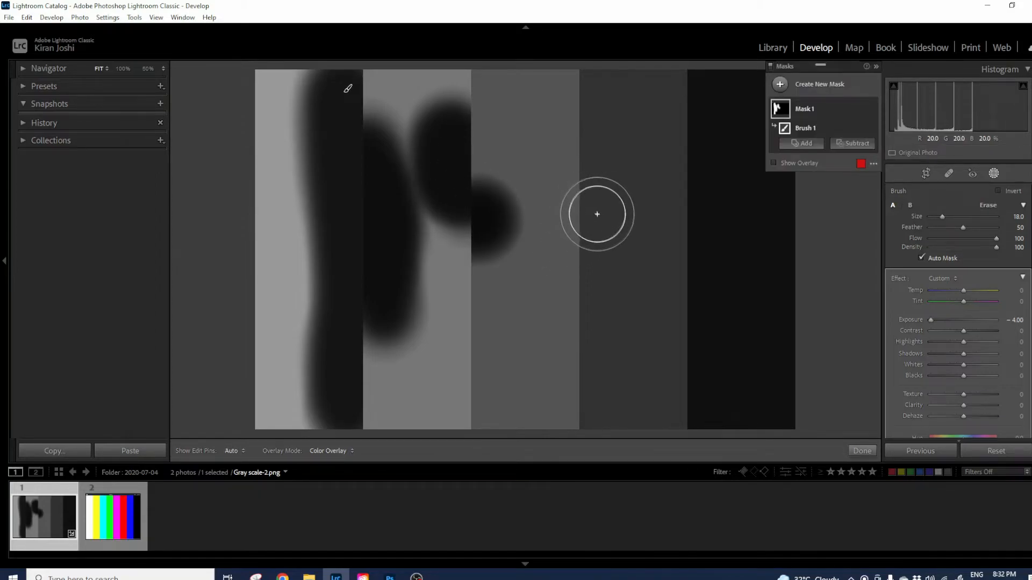
mouse_move(599, 217)
left_mouse_down()
mouse_move(606, 309)
mouse_move(604, 132)
mouse_move(627, 331)
mouse_move(637, 239)
mouse_move(639, 260)
mouse_move(658, 218)
mouse_move(657, 289)
mouse_move(658, 262)
mouse_move(629, 296)
mouse_move(612, 285)
mouse_move(597, 332)
mouse_move(612, 348)
mouse_move(648, 347)
mouse_move(663, 337)
mouse_move(668, 142)
mouse_move(609, 352)
left_mouse_up()
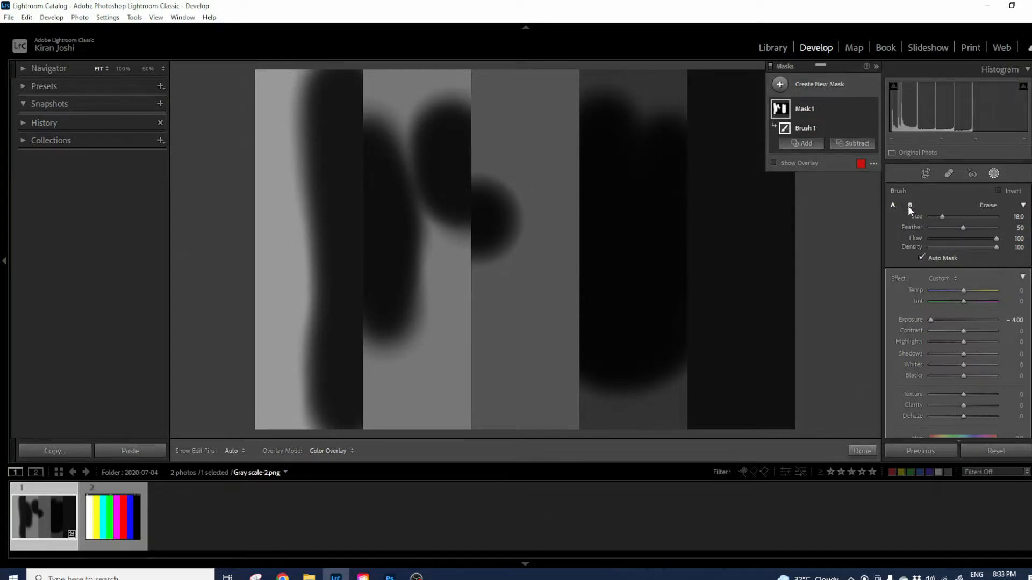
Switch the brush to Erase and remove the dark spill from the third bar.
left_click(893, 205)
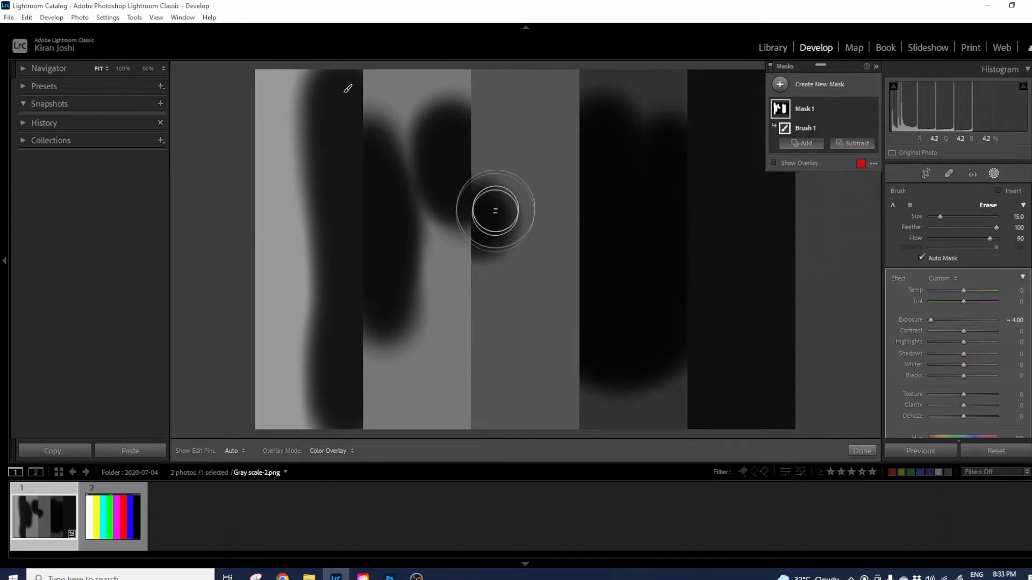
key("h")
mouse_move(491, 192)
left_mouse_down()
mouse_move(476, 257)
mouse_move(516, 208)
mouse_move(497, 188)
mouse_move(503, 208)
left_mouse_up()
key("h")
Raise the eraser Flow to 100 and erase the dark blob on the second bar.
left_click_drag(990, 238, 1005, 238)
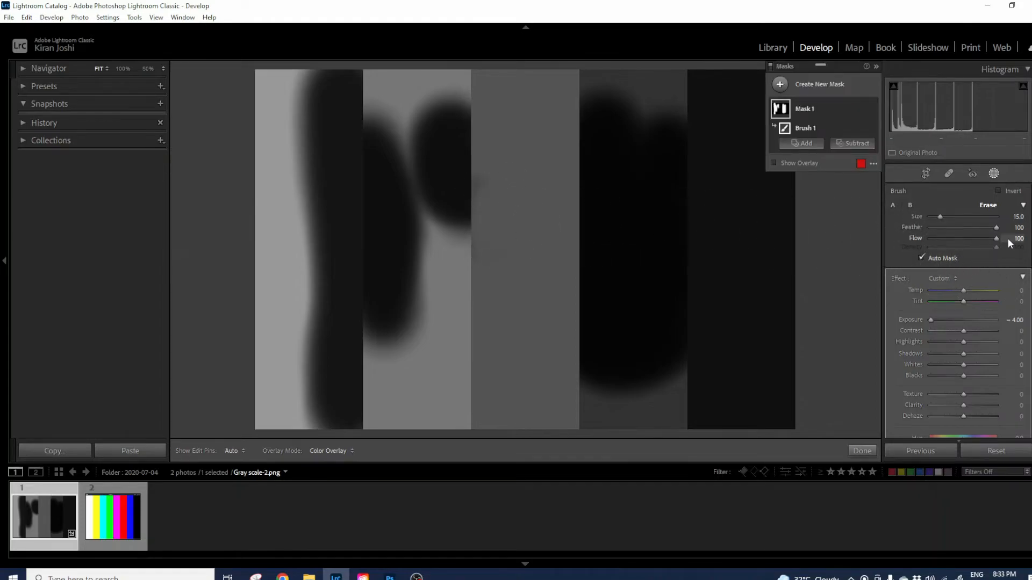
key("h")
mouse_move(469, 242)
left_mouse_down()
mouse_move(449, 183)
mouse_move(454, 204)
mouse_move(468, 171)
mouse_move(465, 109)
mouse_move(424, 155)
mouse_move(432, 125)
mouse_move(450, 245)
mouse_move(502, 146)
mouse_move(466, 258)
mouse_move(424, 108)
mouse_move(389, 244)
mouse_move(399, 296)
mouse_move(413, 218)
mouse_move(405, 280)
mouse_move(373, 228)
mouse_move(370, 284)
mouse_move(386, 352)
mouse_move(409, 234)
mouse_move(371, 132)
mouse_move(449, 110)
left_mouse_up()
key("h")
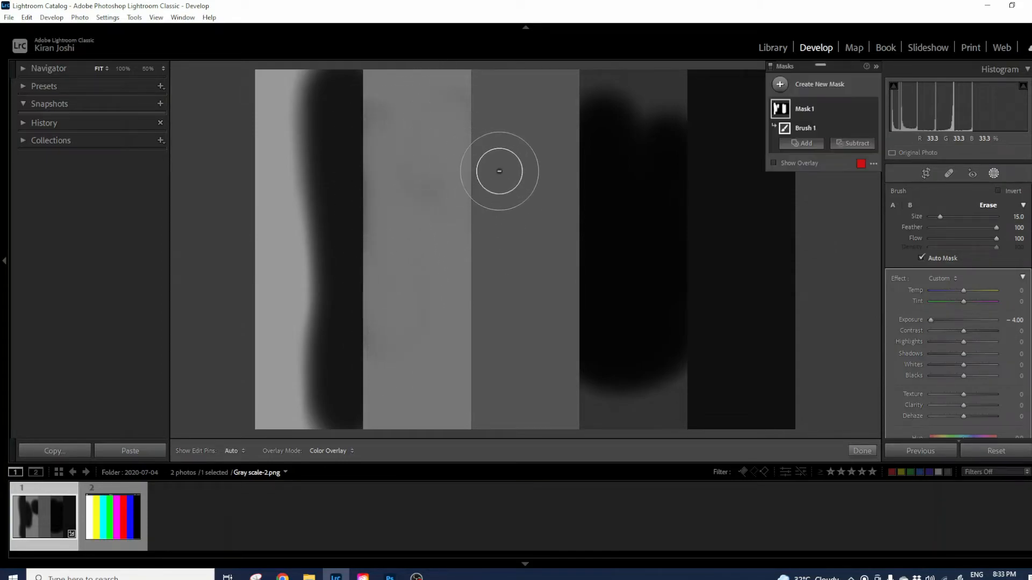
Reset the greyscale photo, select Color-2.png and add a new Color Range mask.
left_click(862, 451)
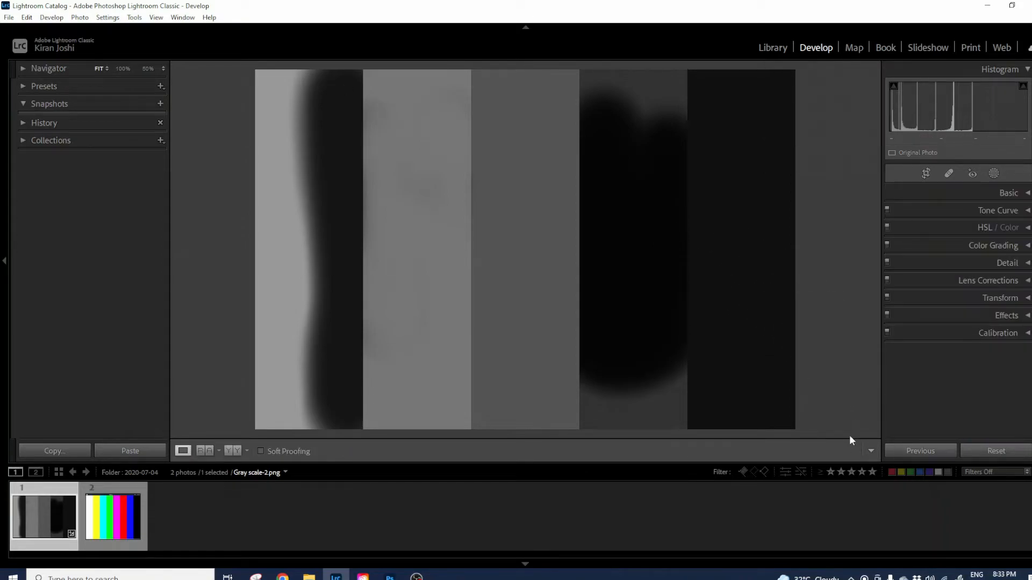
left_click(986, 449)
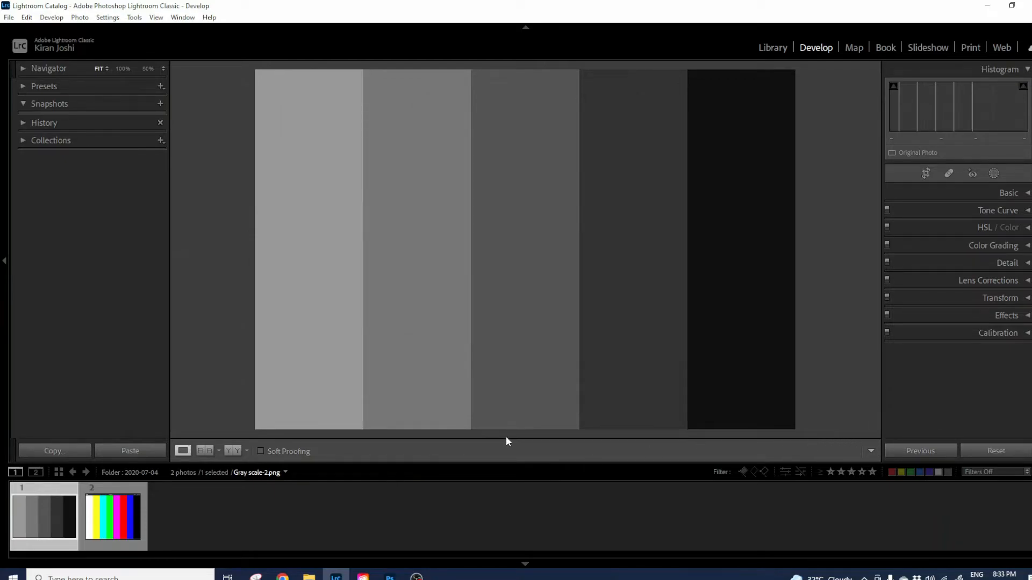
left_click(98, 523)
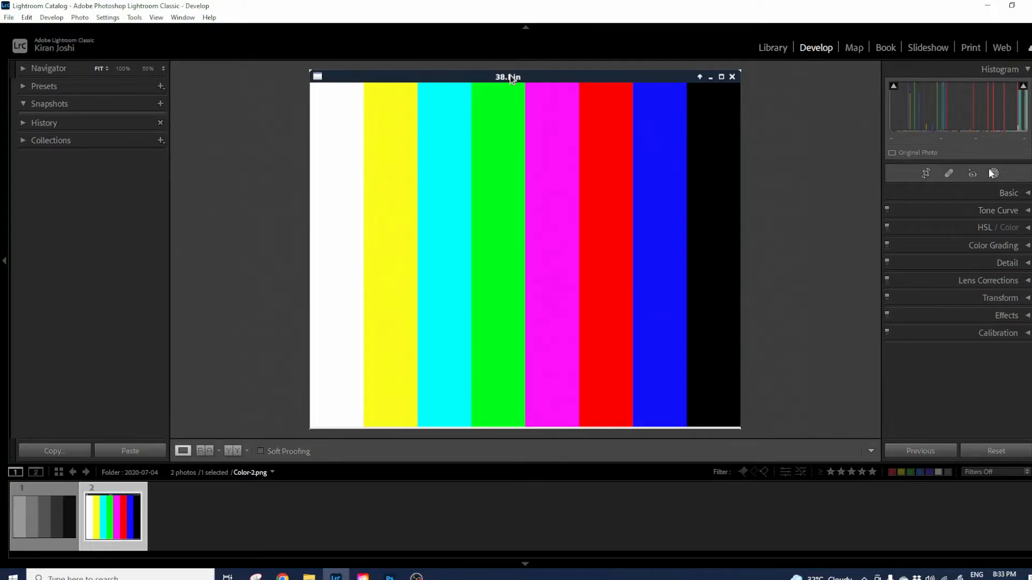
left_click(993, 173)
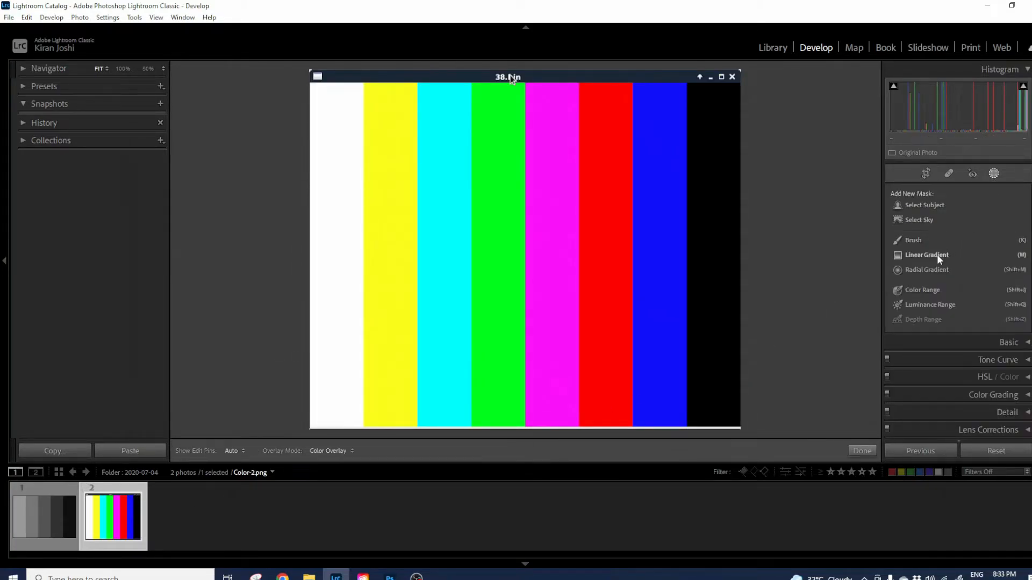
left_click(923, 289)
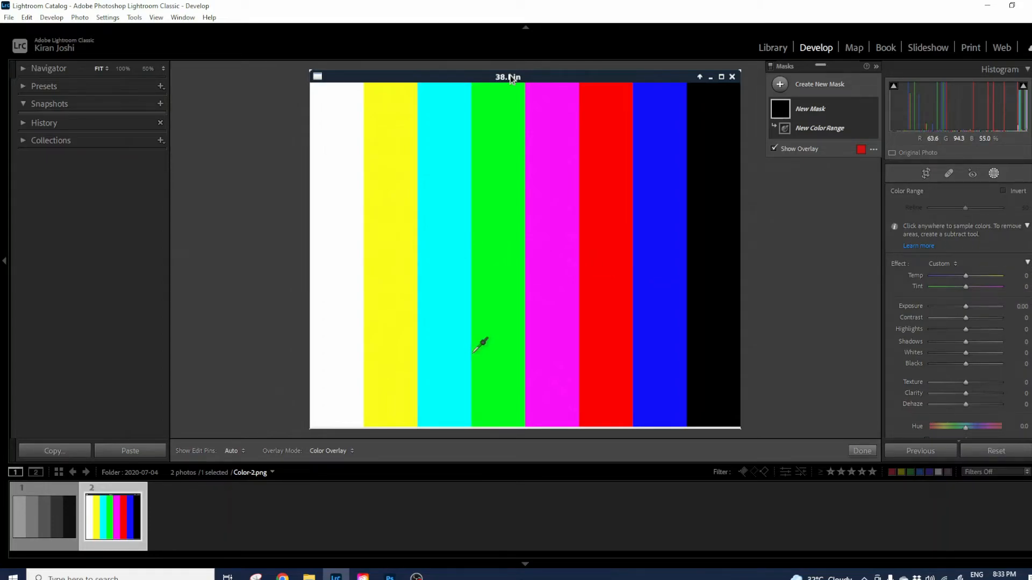
Sample the yellow bar for the Color Range mask and lower Exposure to about -2.19.
left_click(394, 242)
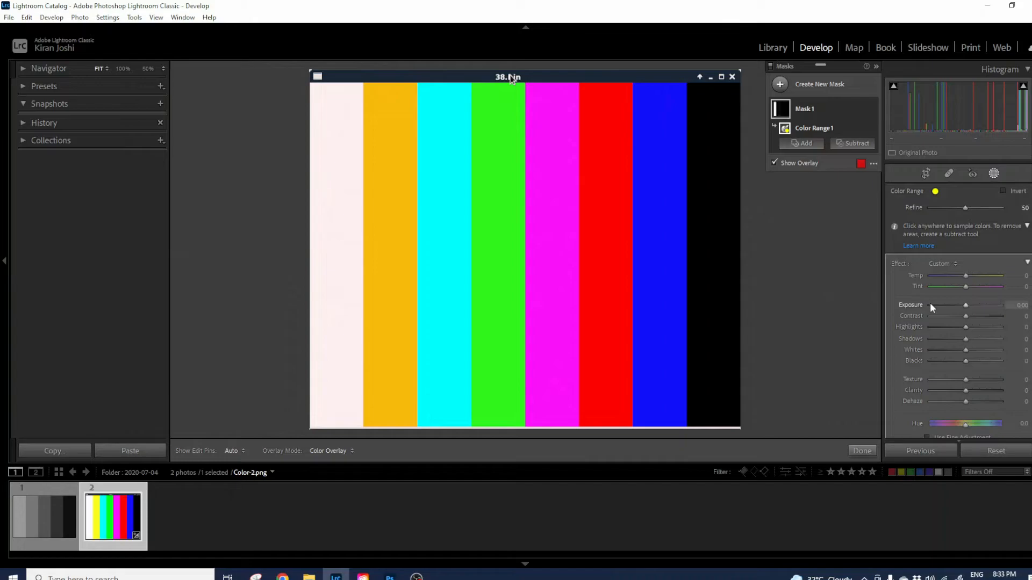
left_click_drag(966, 306, 947, 315)
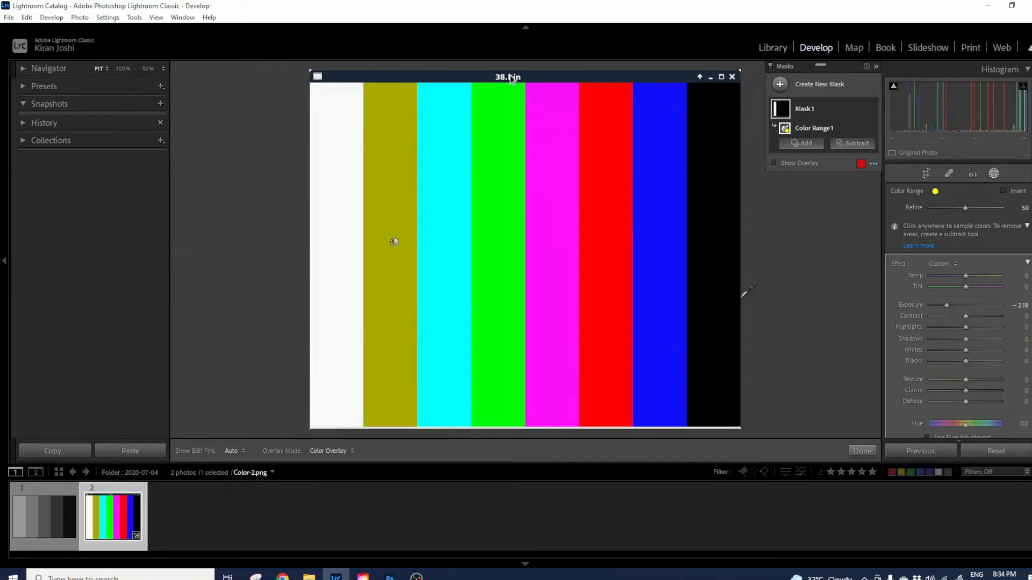
Add the green bar to the color range sample, drop Exposure to -3.69 and adjust Refine.
left_click(502, 240, "shift")
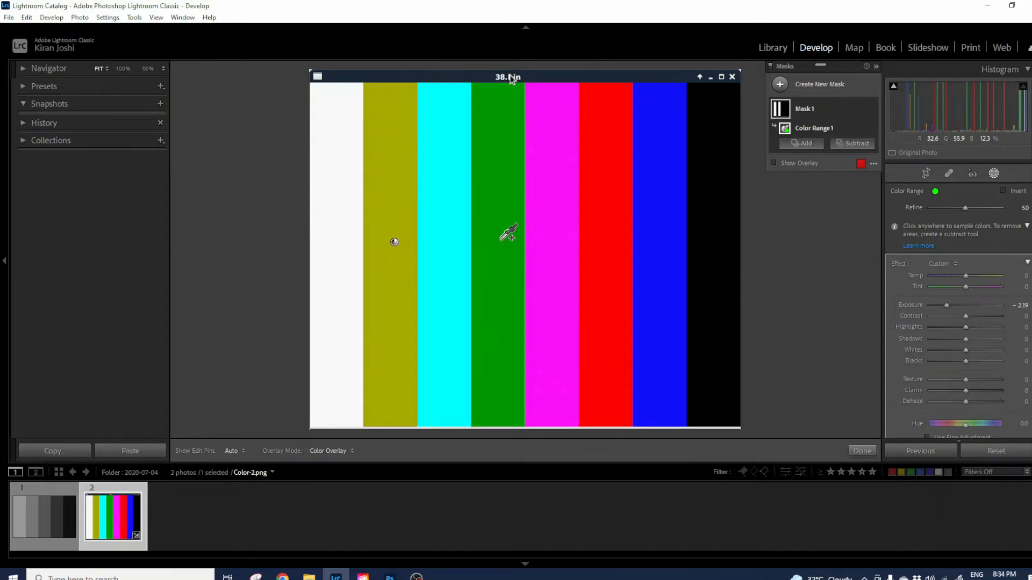
mouse_move(947, 305)
left_mouse_down()
mouse_move(983, 306)
mouse_move(945, 314)
left_mouse_up()
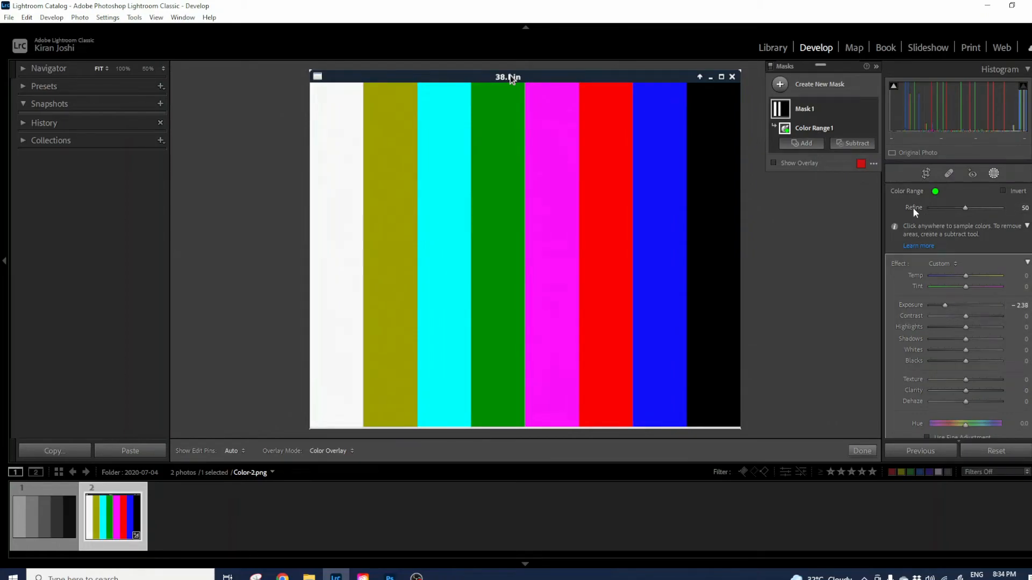
left_click_drag(965, 210, 936, 213)
left_click_drag(949, 304, 935, 304)
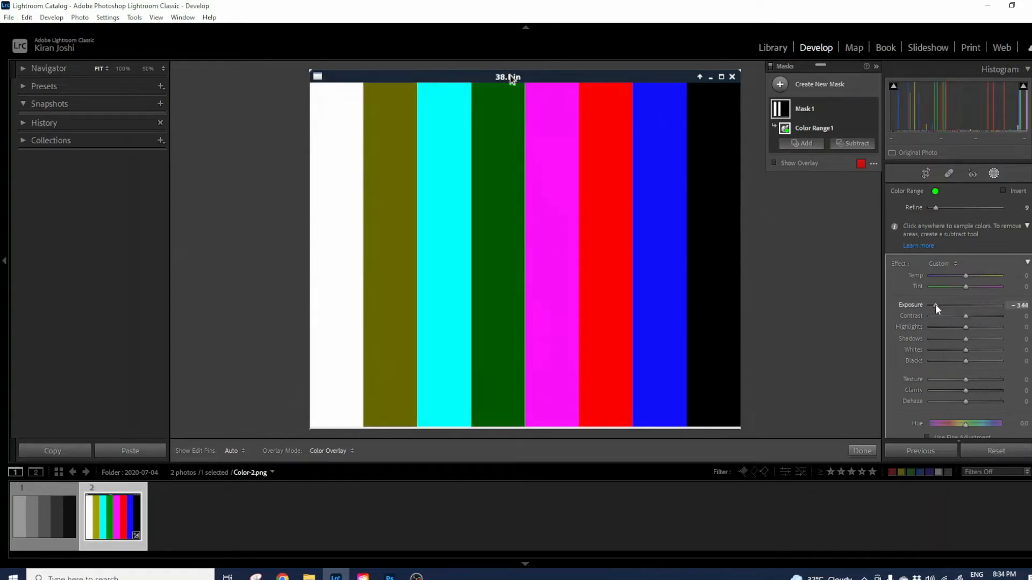
left_click_drag(934, 207, 972, 213)
left_click_drag(959, 214, 1000, 215)
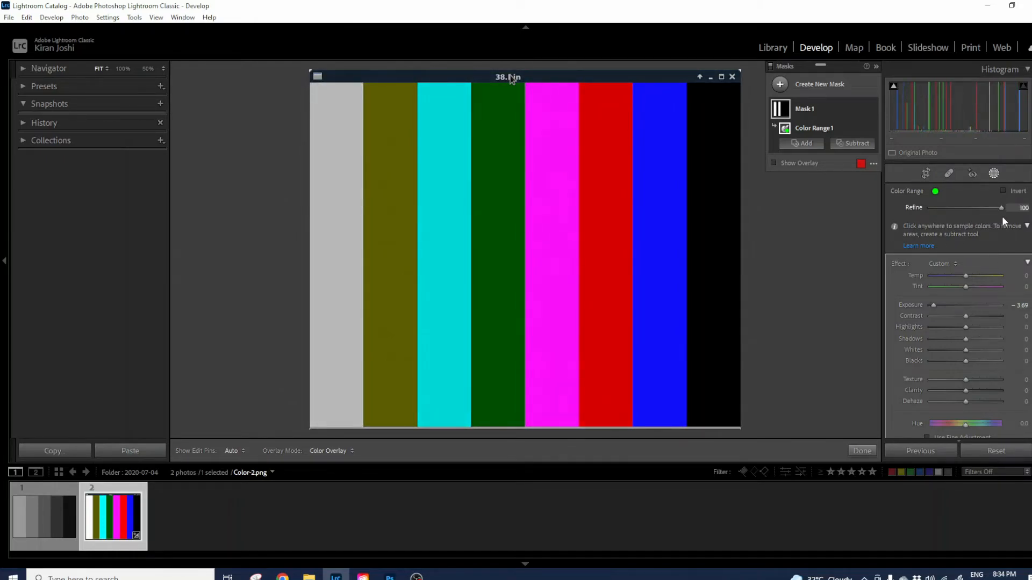
left_click_drag(998, 218, 927, 213)
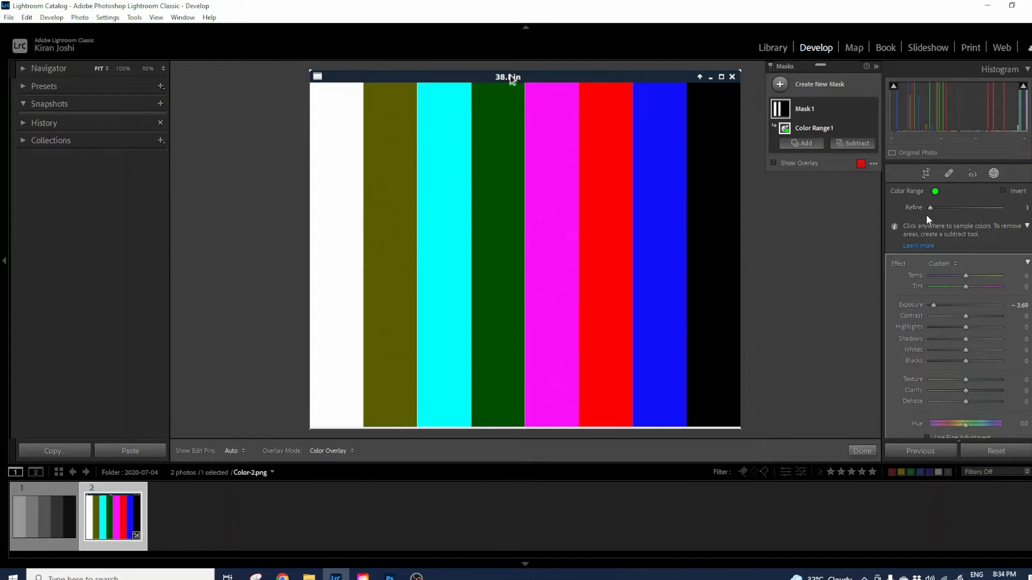
Delete Mask 1, add a Luminance Range mask sampled from the green bar, and shift it darker.
left_click(826, 113)
key("Delete")
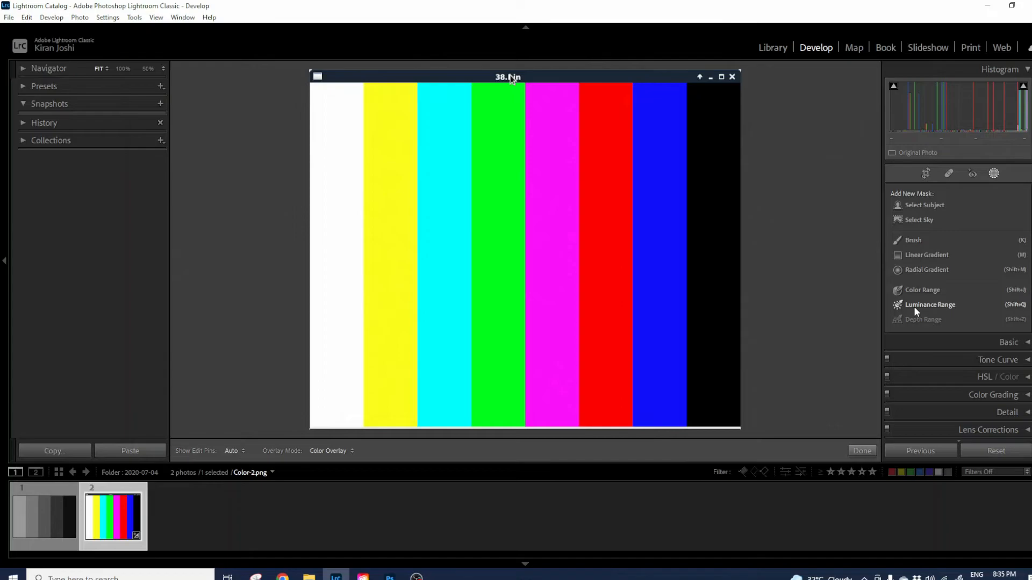
left_click(915, 306)
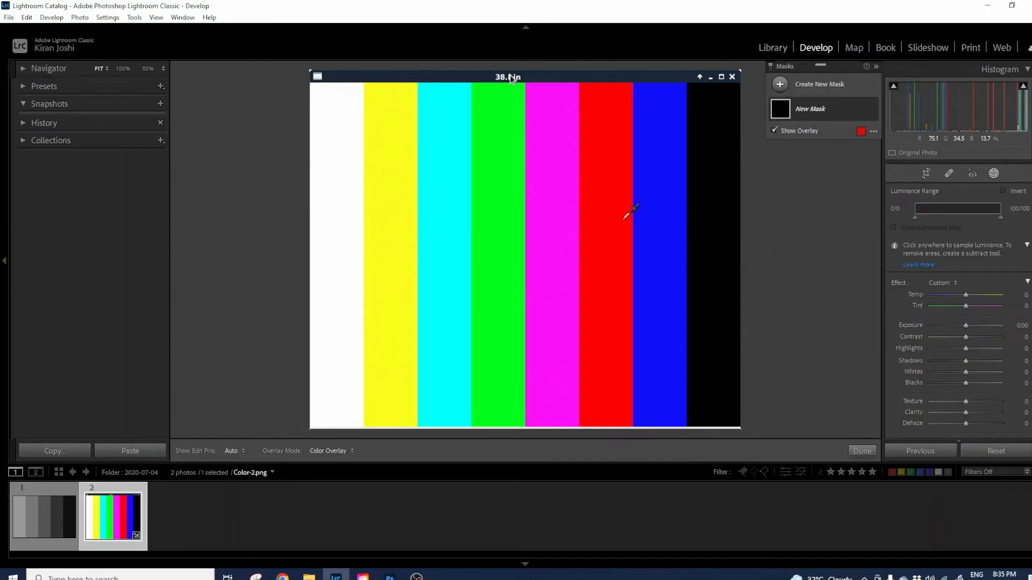
left_click(502, 234)
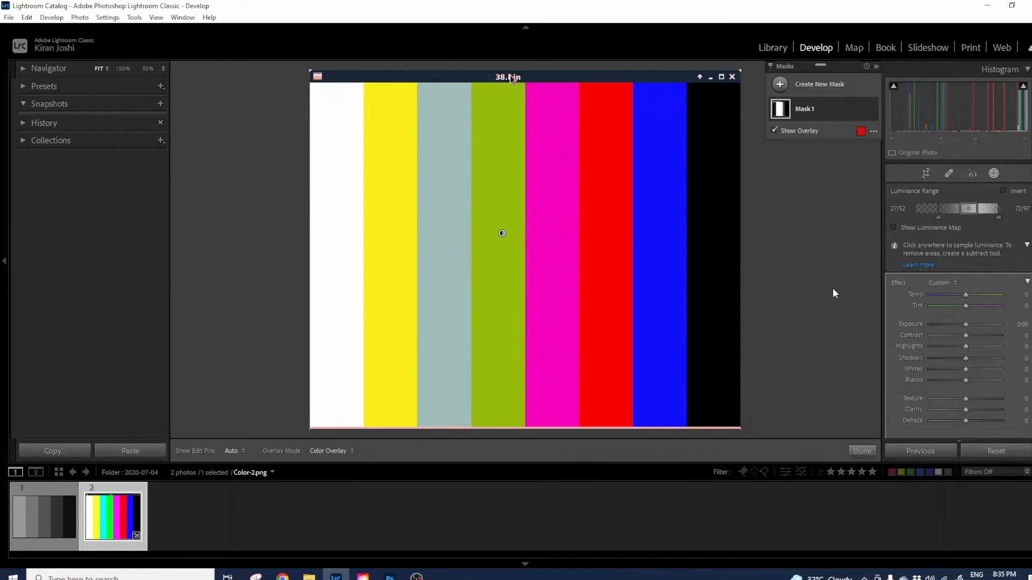
mouse_move(968, 210)
left_mouse_down()
mouse_move(933, 210)
mouse_move(964, 212)
mouse_move(948, 211)
left_mouse_up()
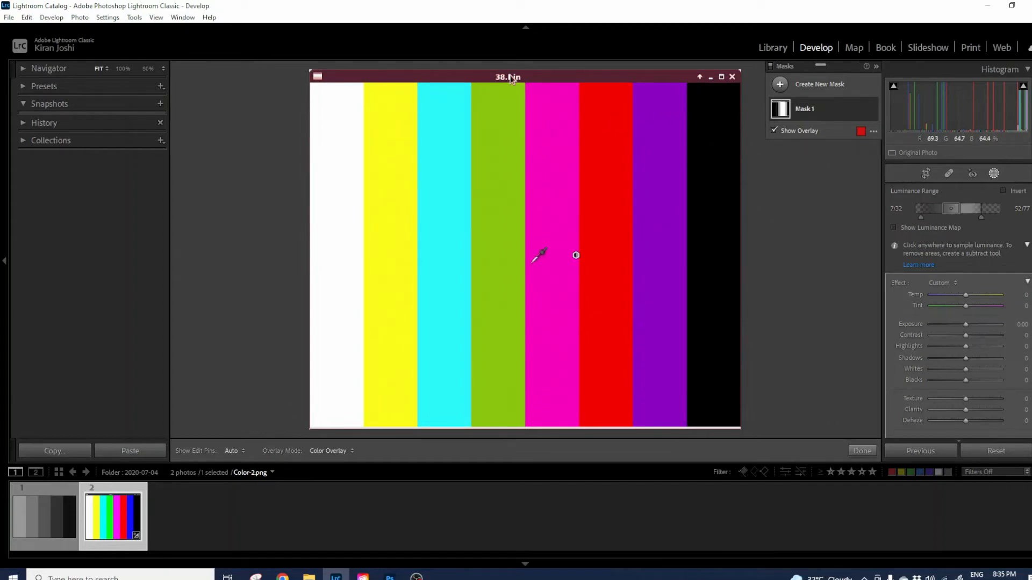
Set the luminance range to 8/8–9/83 while toggling the overlay, then exit masking.
left_click(774, 131)
left_click_drag(955, 209, 925, 221)
key("o")
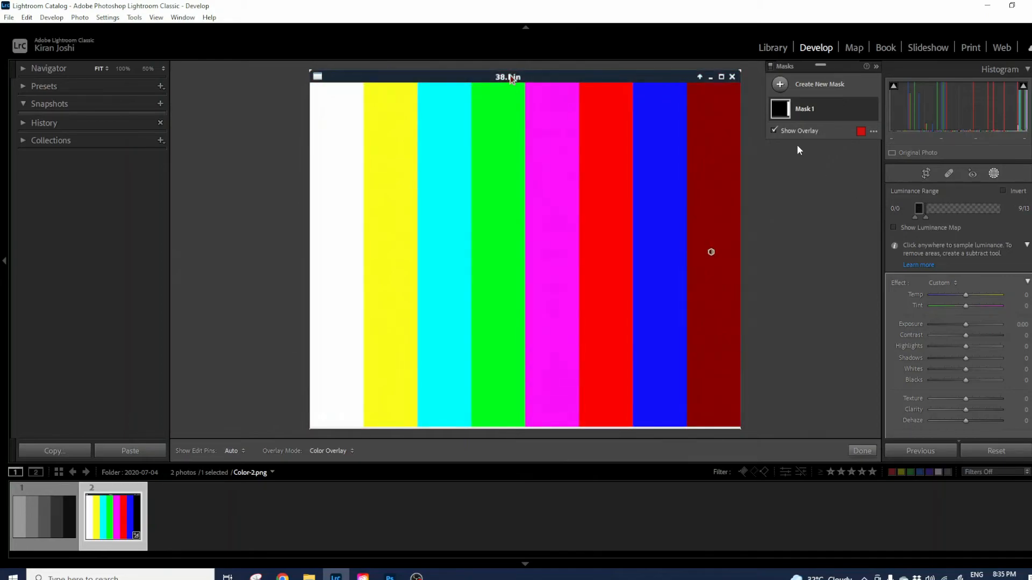
left_click(797, 132)
mouse_move(924, 218)
left_mouse_down()
mouse_move(984, 218)
mouse_move(932, 219)
left_mouse_up()
key("o")
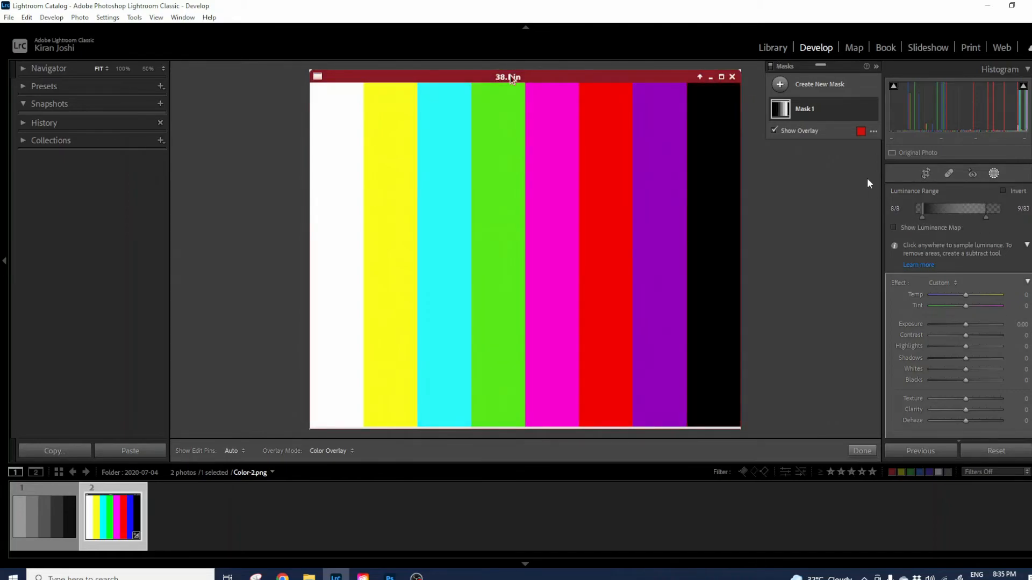
left_click(798, 132)
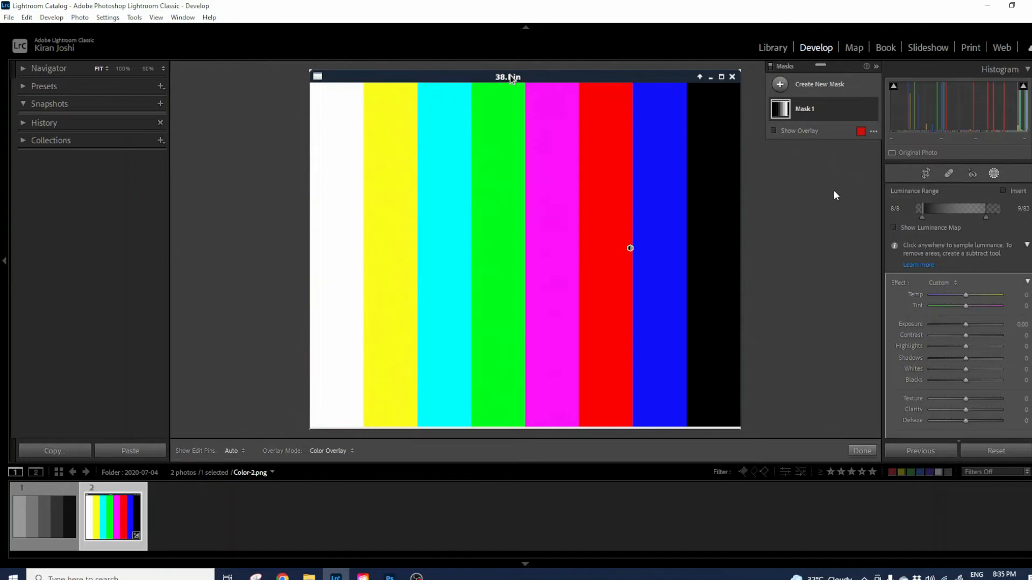
left_click(994, 173)
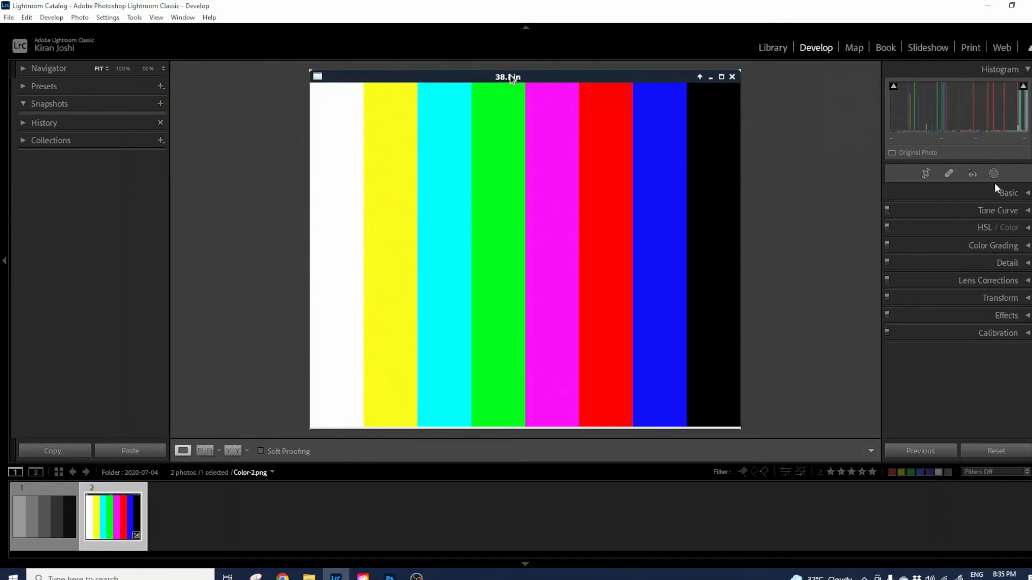
Go to the Library's 2017 folder to display White-2.JPG.
left_click(995, 175)
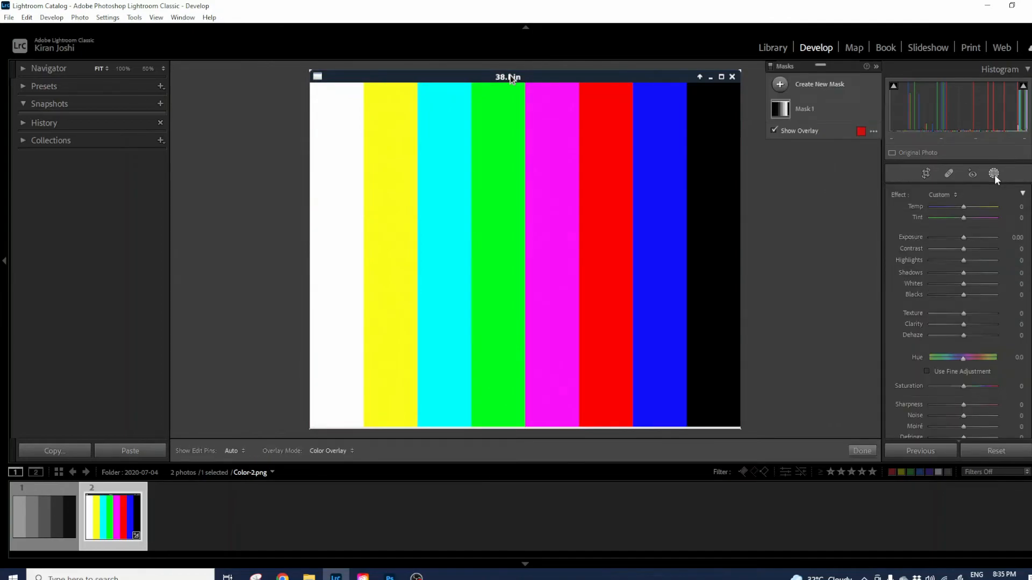
left_click(1003, 452)
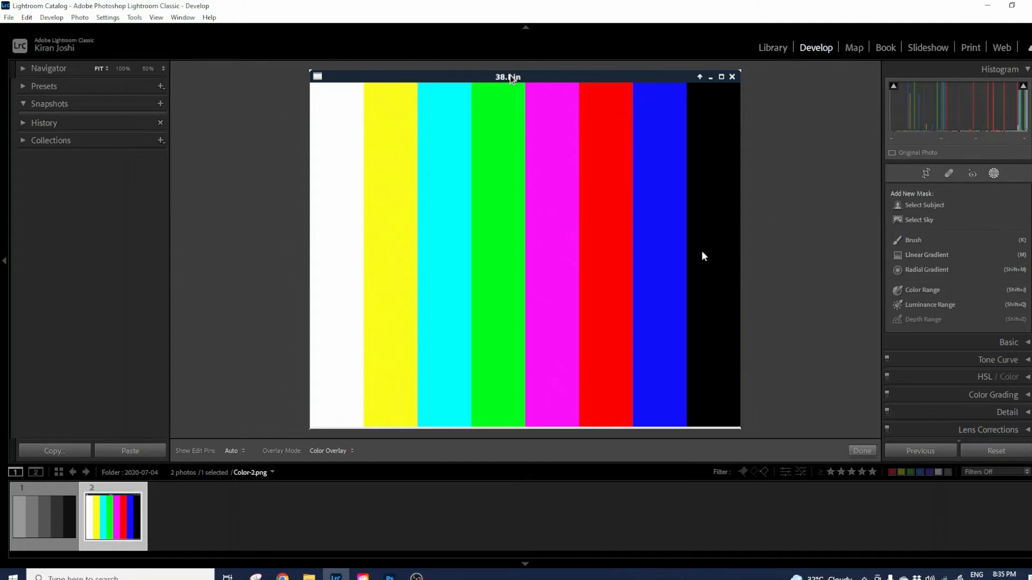
left_click(773, 50)
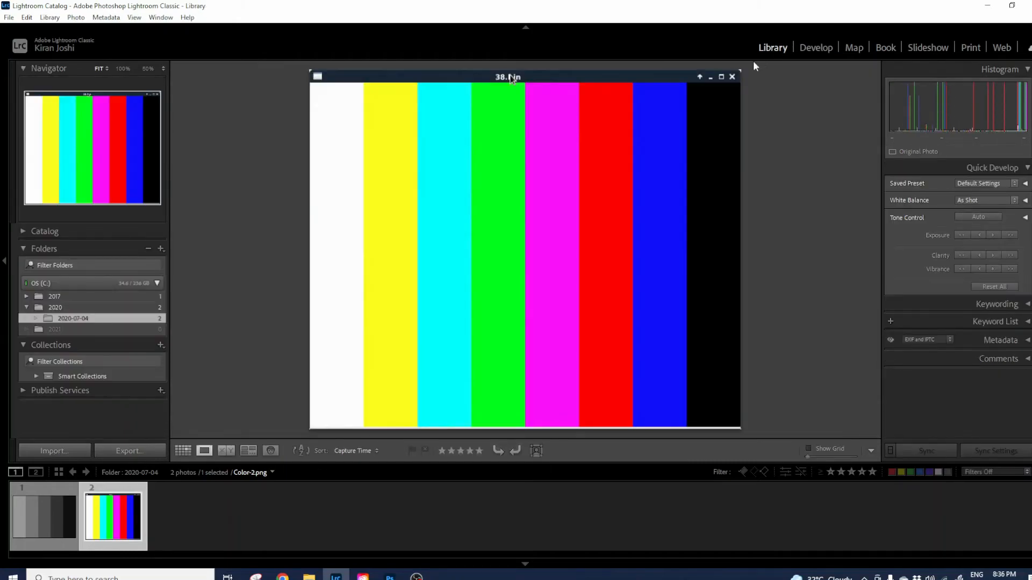
left_click(67, 297)
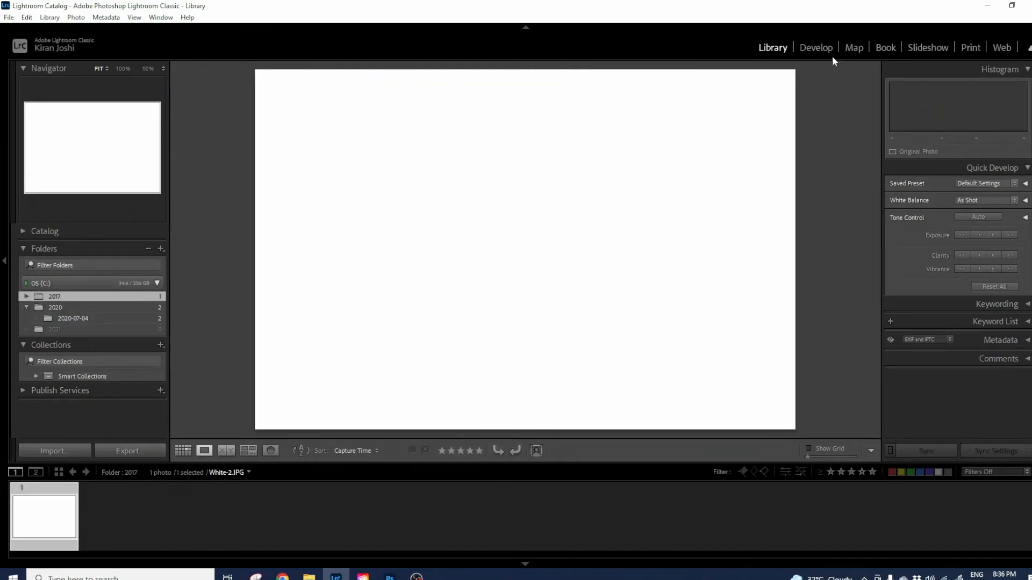
In Develop, draw a Linear Gradient mask on White-2.JPG from the top edge to mid-image.
left_click(820, 48)
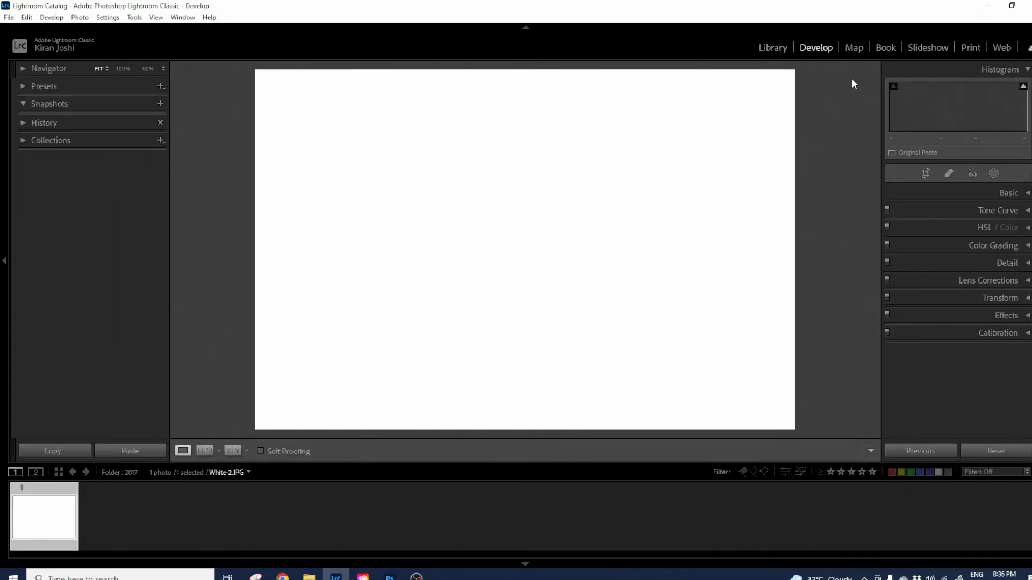
left_click(990, 174)
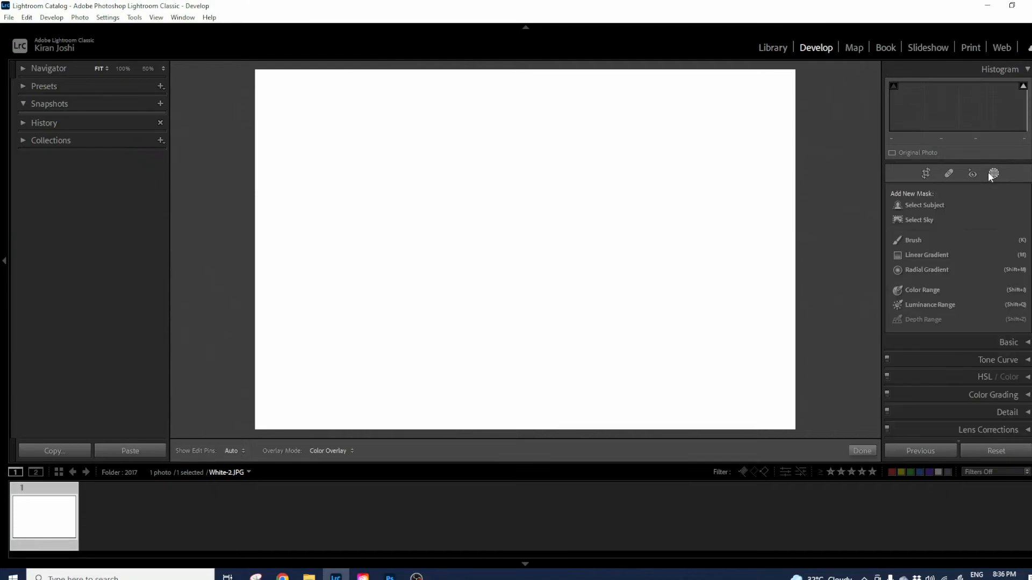
left_click(930, 255)
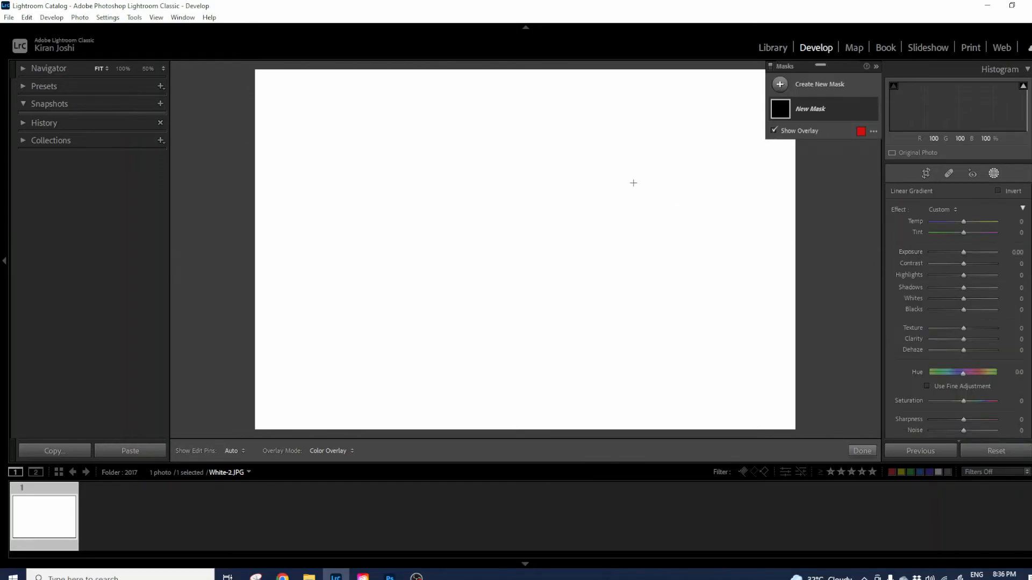
left_click_drag(524, 135, 525, 303)
Hide the overlay and set the gradient to Exposure -2.52 and Saturation -45.
scroll(1020, 357, "down", 3)
scroll(1027, 340, "up", 3)
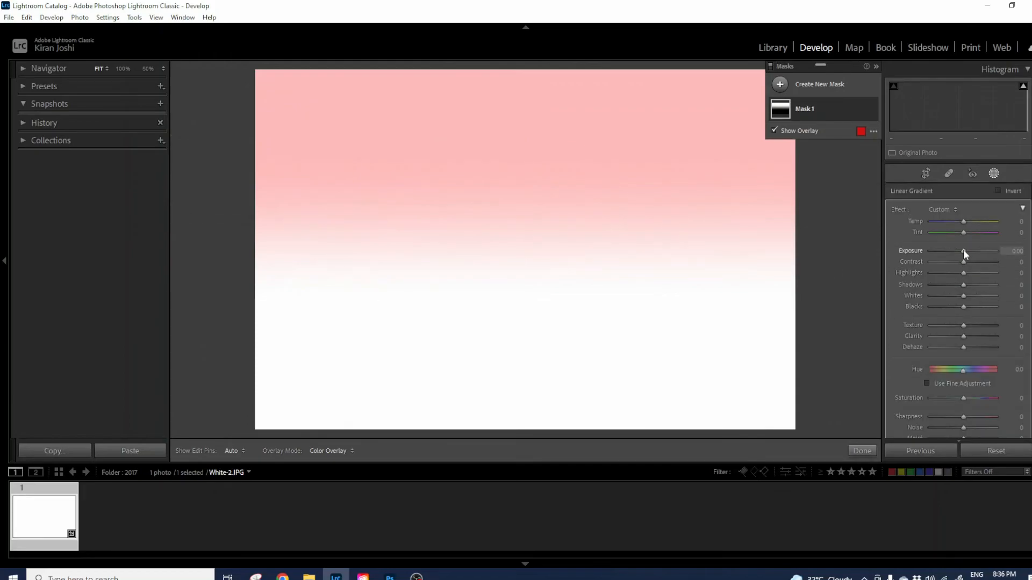
key("o")
left_click_drag(963, 249, 945, 269)
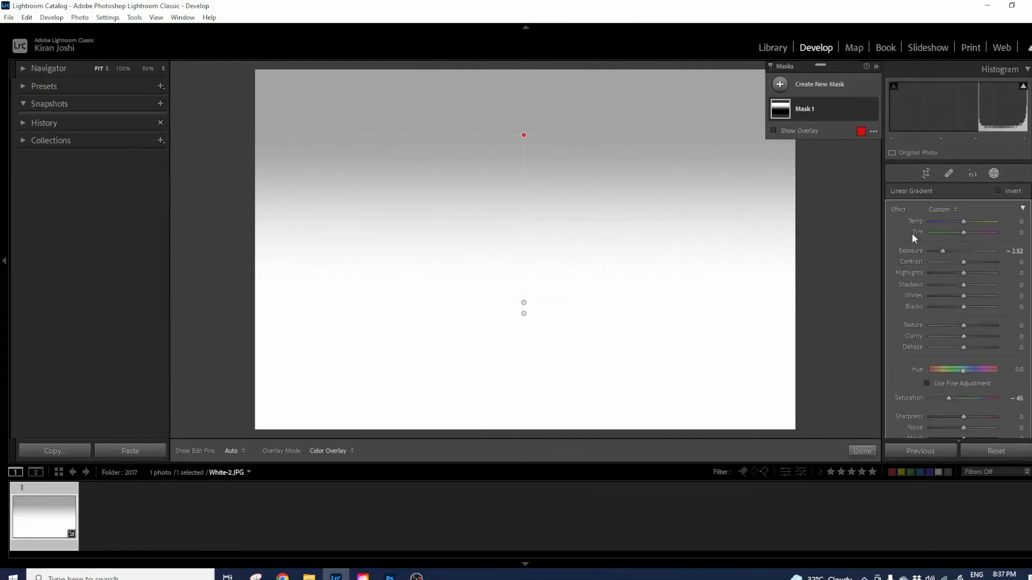
Toggle the Masking panel off and on twice to compare the before and after.
left_click(994, 173)
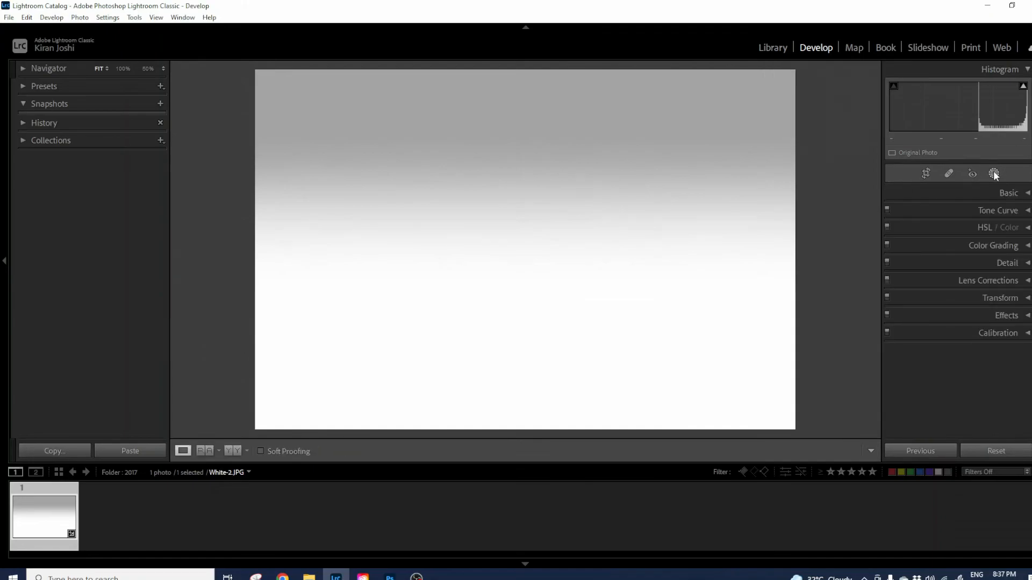
left_click(993, 173)
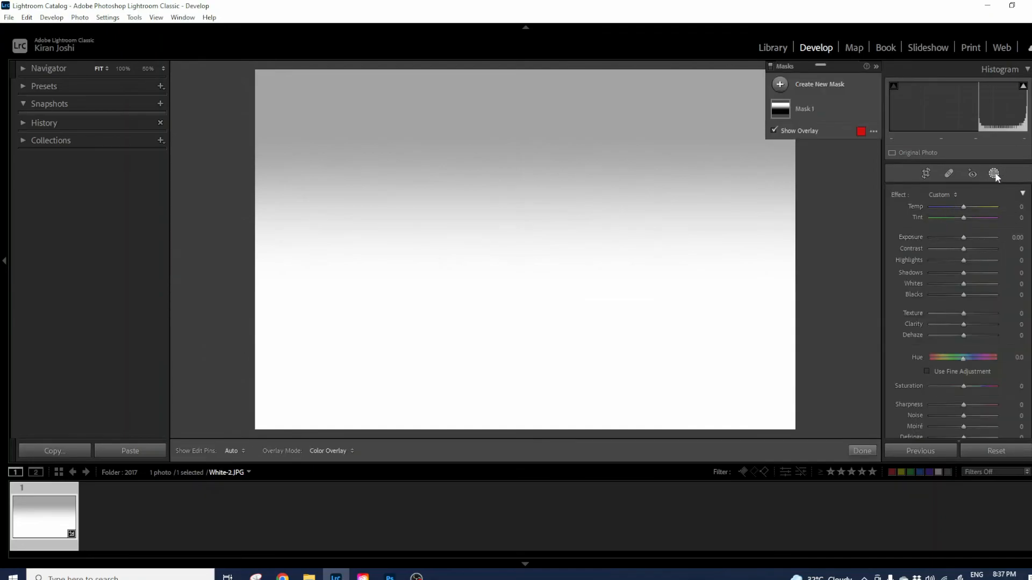
left_click(994, 173)
left_click(995, 174)
Draw a large radial gradient over the upper image centre, nudge it lower, and darken it to Exposure -2.05.
left_click(780, 86)
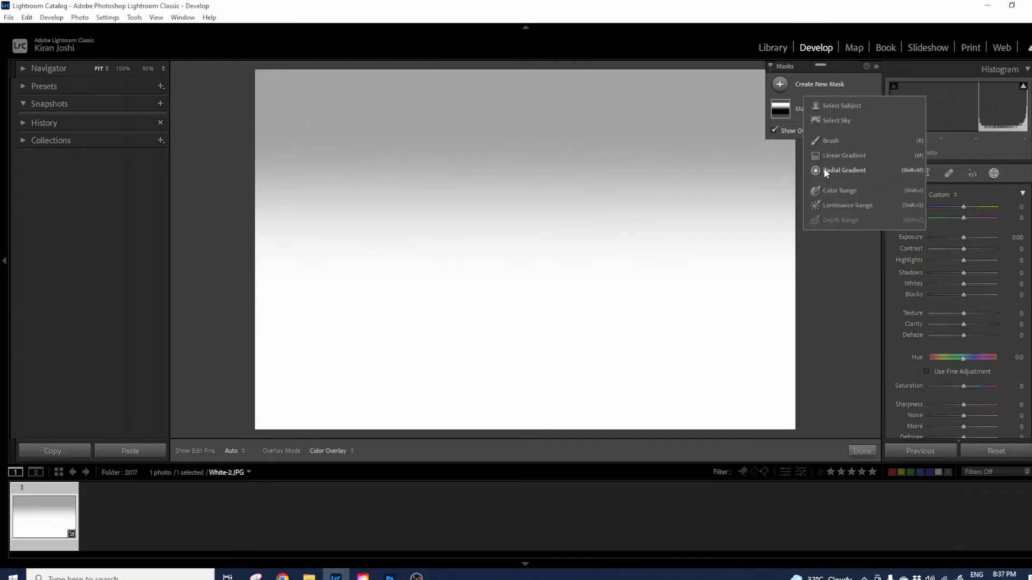
left_click(843, 170)
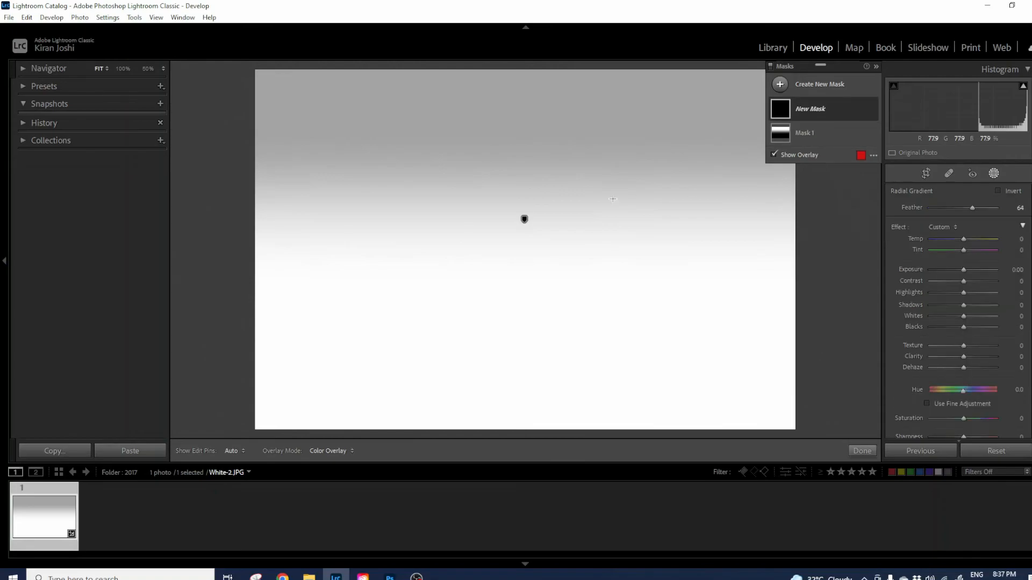
left_click_drag(545, 225, 709, 371)
left_click_drag(544, 226, 541, 251)
left_click_drag(966, 269, 936, 276)
left_click(993, 173)
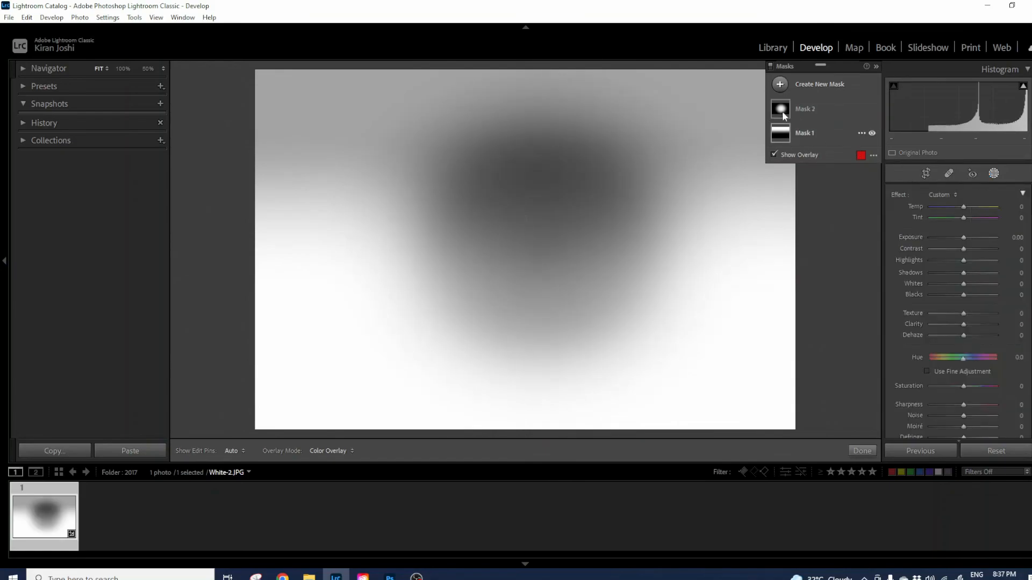
left_click(780, 84)
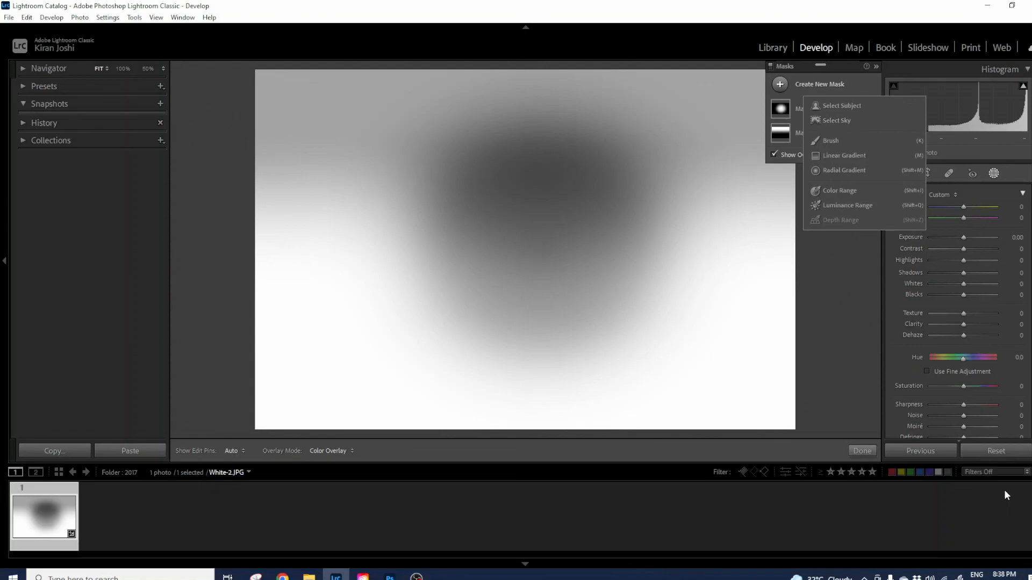
Delete all masks from White-2.JPG and exit masking mode, returning to the regular Develop panels.
left_click(874, 450)
left_click(863, 451)
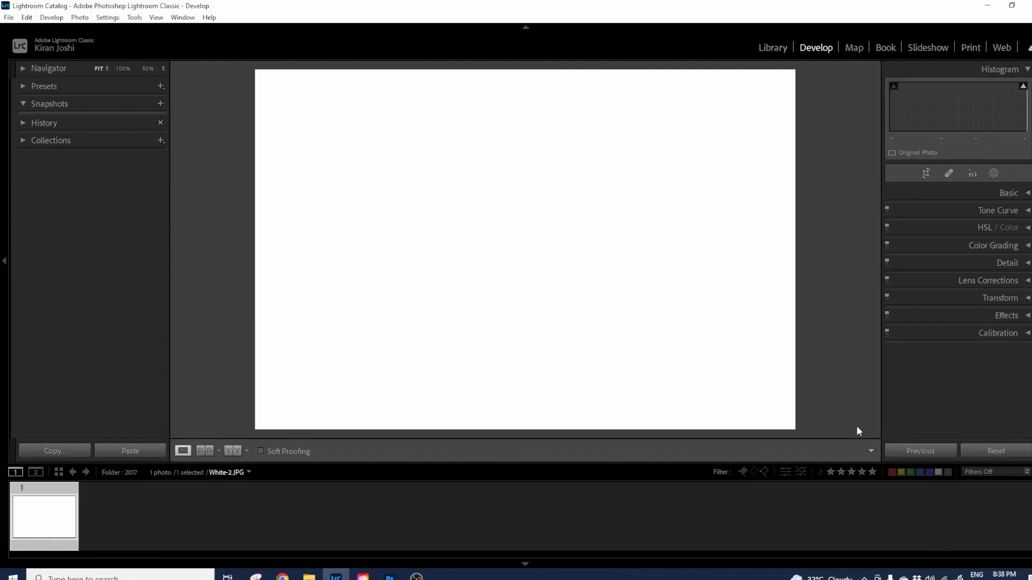
left_click(993, 173)
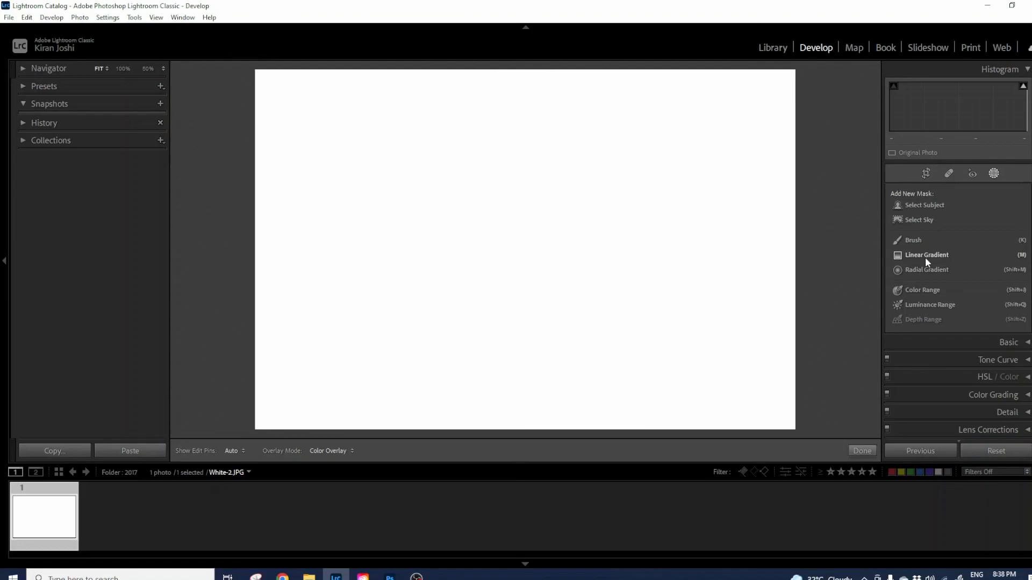
left_click(862, 451)
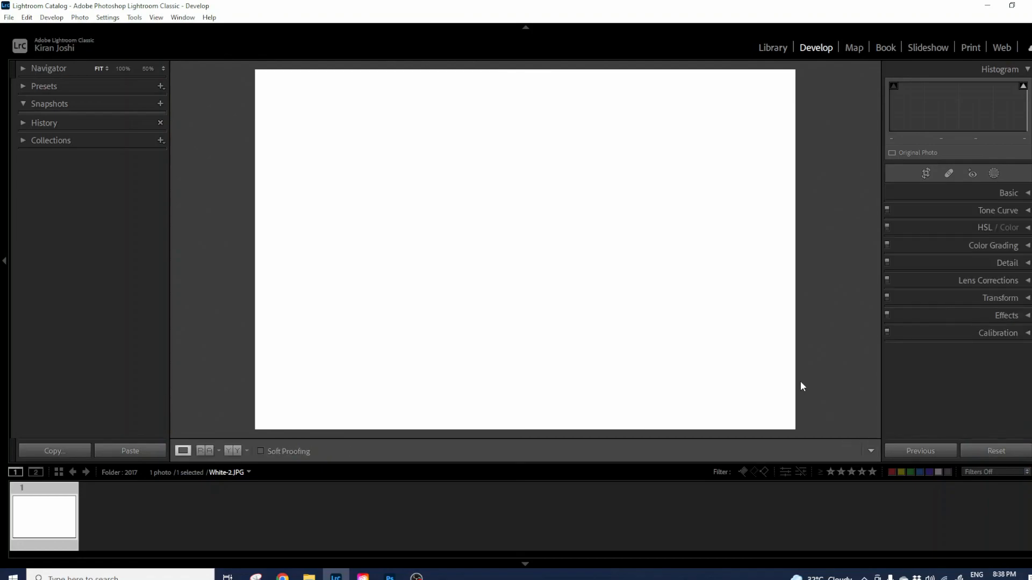